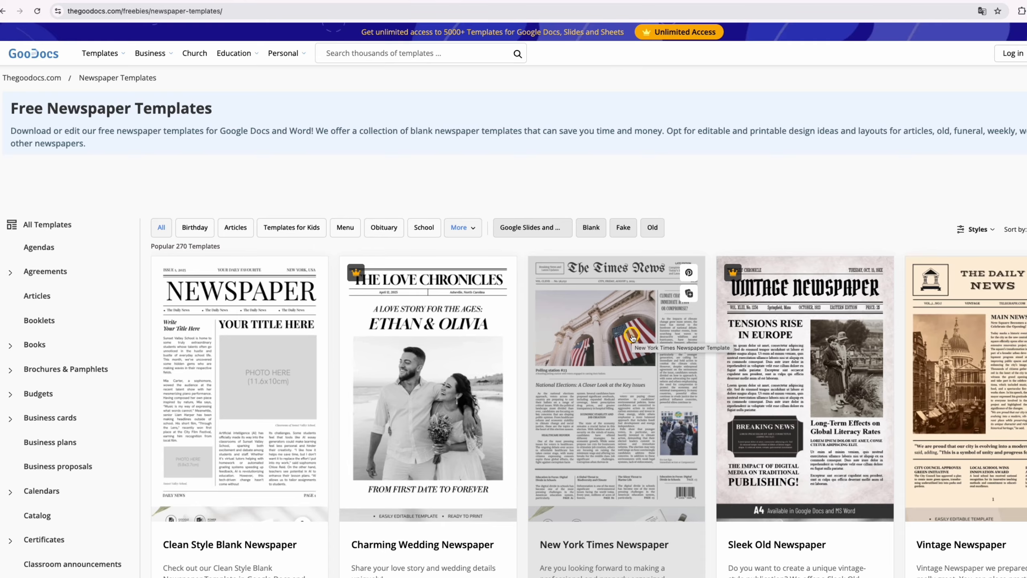
- Open the New York Times Newspaper template and make an editable copy of it in Google Docs
click(632, 337)
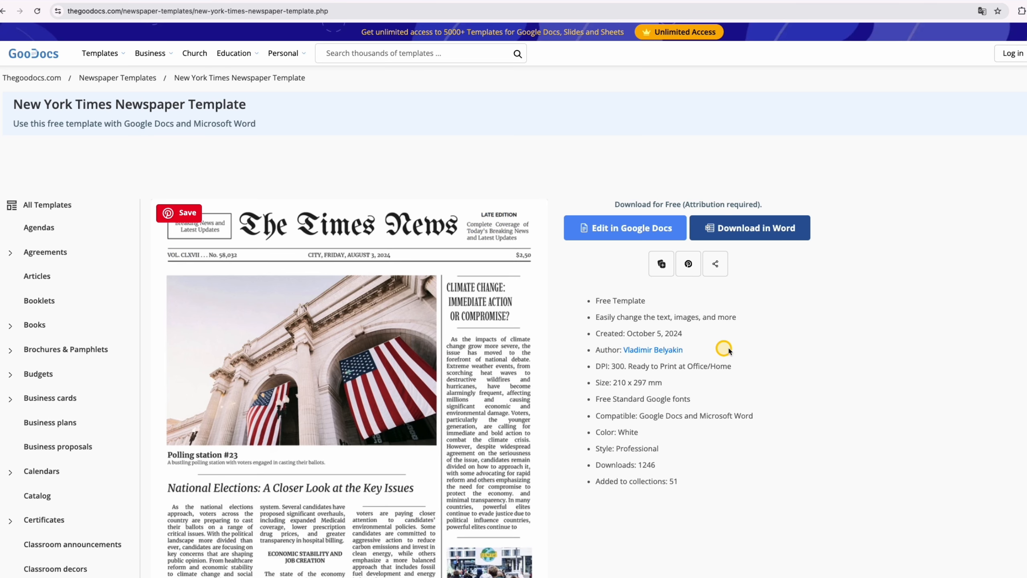
click(639, 230)
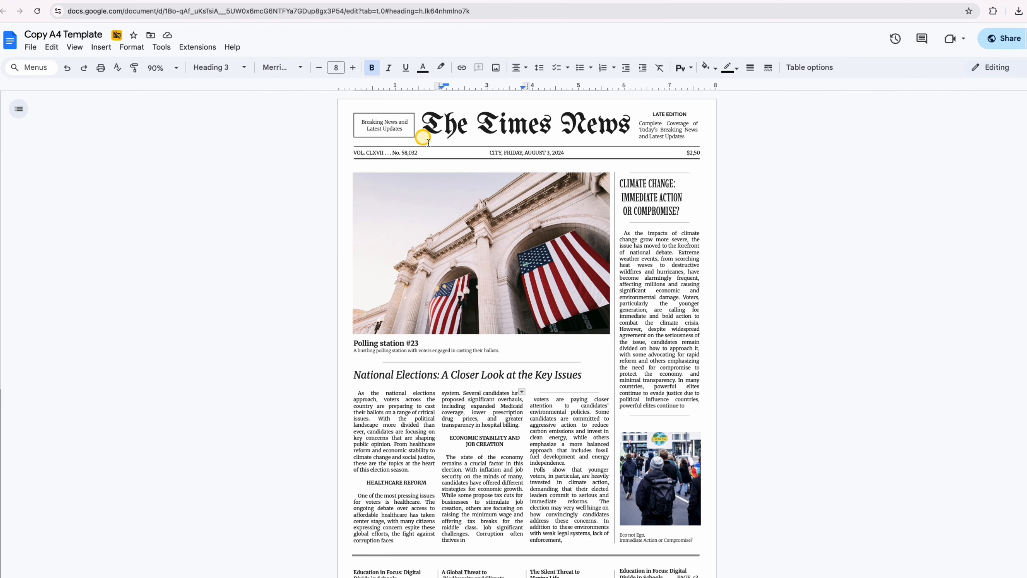
- Change the newspaper's masthead title to "The Daily Times"
drag(627, 125, 477, 123)
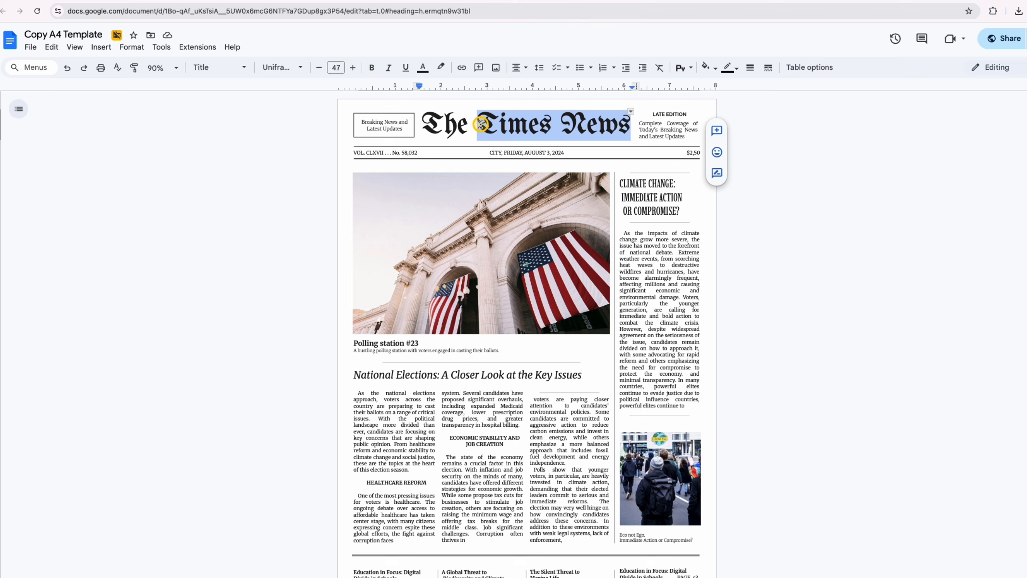
text(The Daily Times)
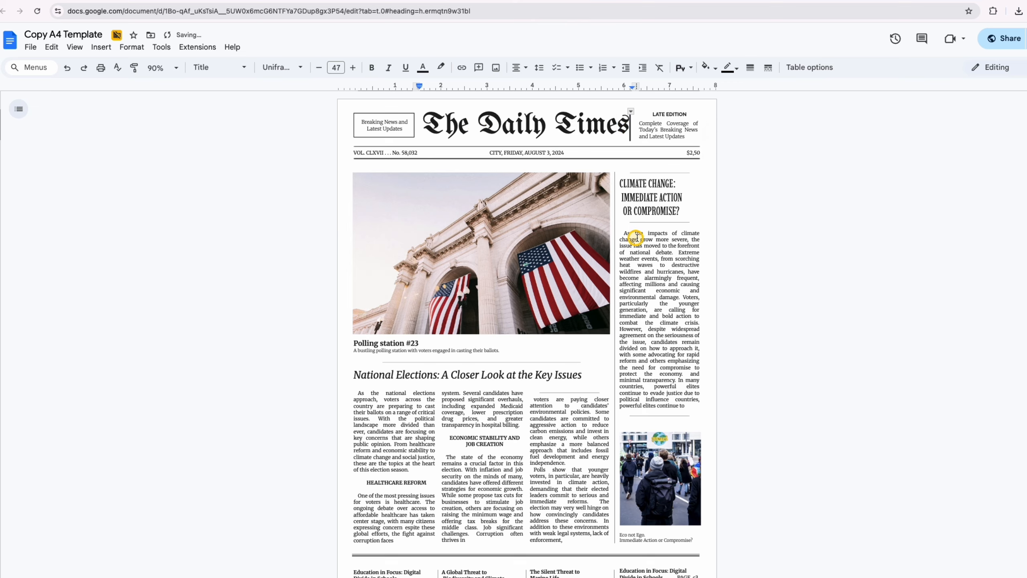
- Set the issue line under the masthead to "VOL. CLXVIII · No. 01", "CITY, MONDAY, OCTOBER 30, 2025" and the price $3,00
triple_click(355, 154)
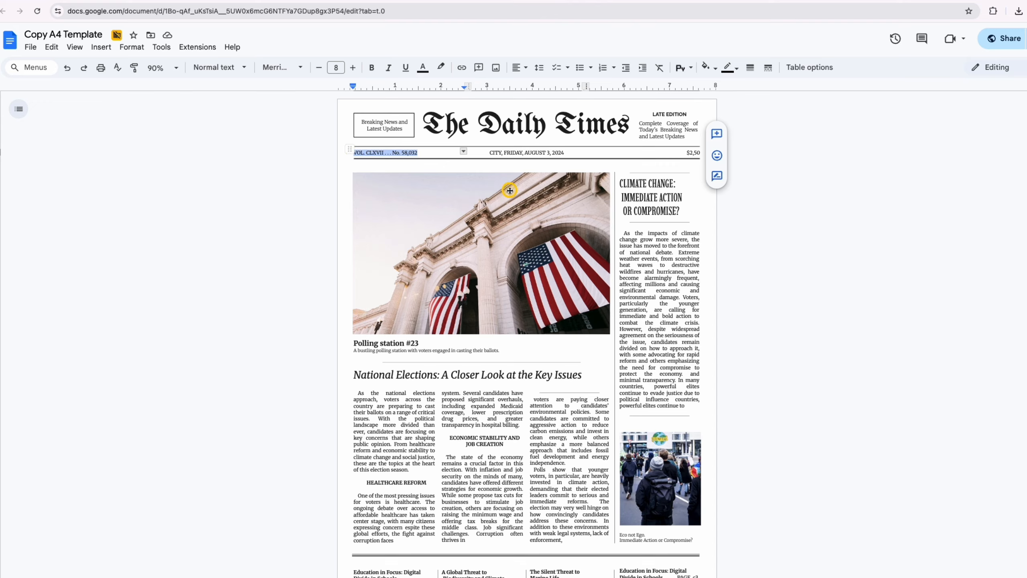
text(VOL. CLXVIII · No. 01)
drag(565, 153, 509, 155)
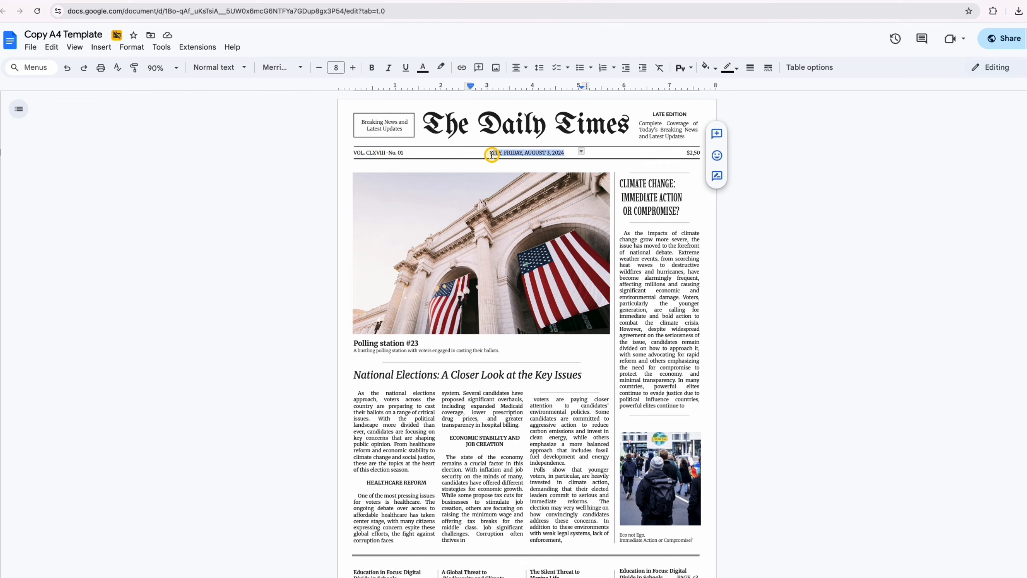
text(CITY, MONDAY, OCTOBER 30, 2025)
click(694, 153)
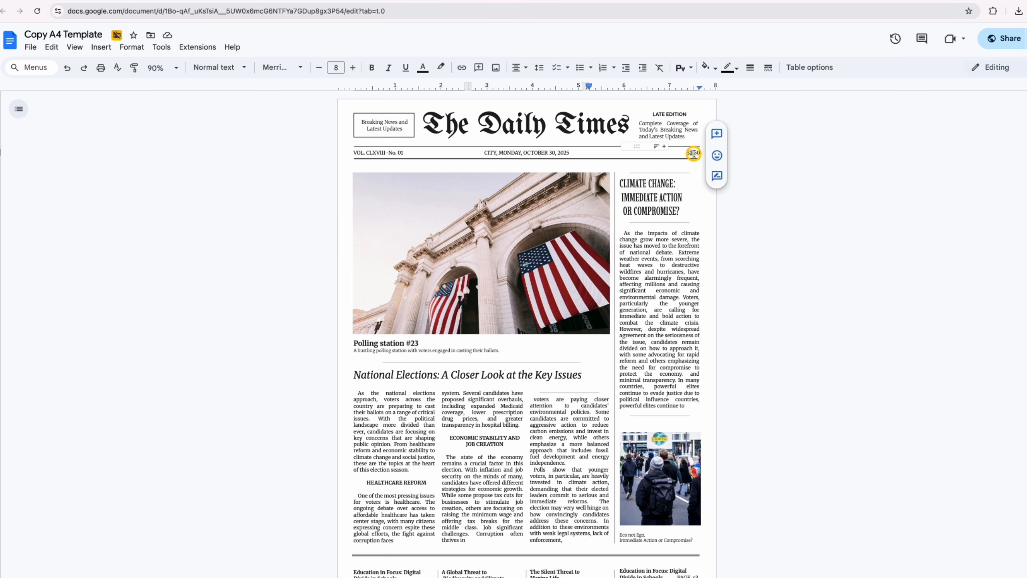
text(2.)
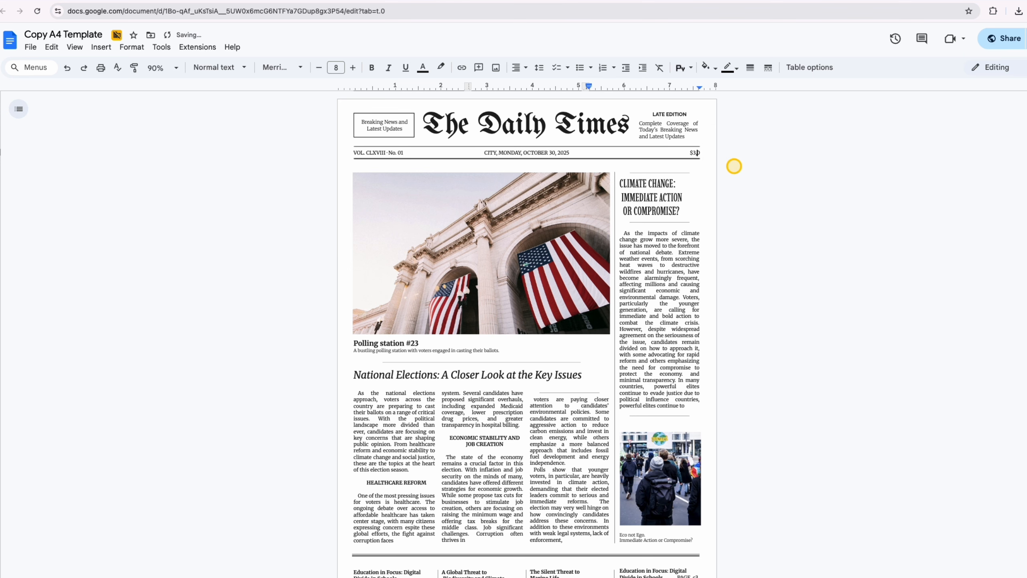
- Replace the lead article's headline with "City Park Reopens After Major Renovation"
scroll(525, 242, down, 1)
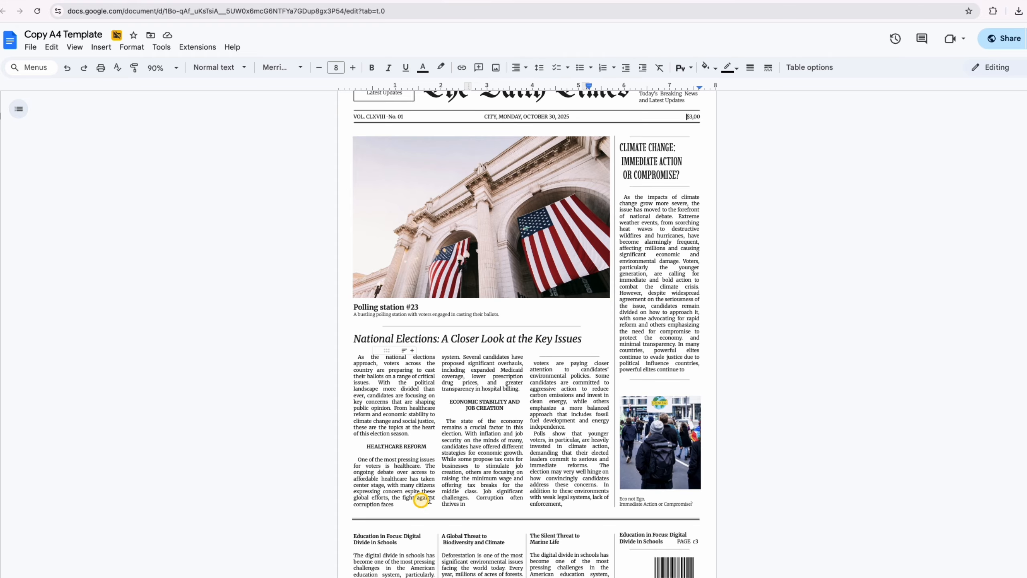
drag(585, 340, 353, 339)
text(City Park Reopens After Major Renovation)
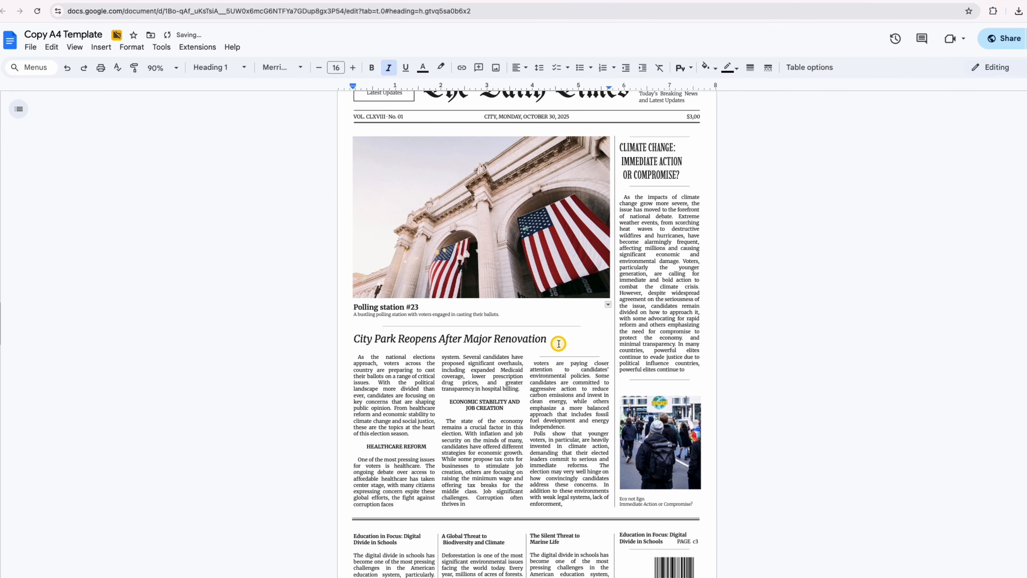
- Replace the lead article's first column with the City Park paragraph beginning "As the community looks forward to enjoying outdoor spaces"
scroll(525, 388, down, 1)
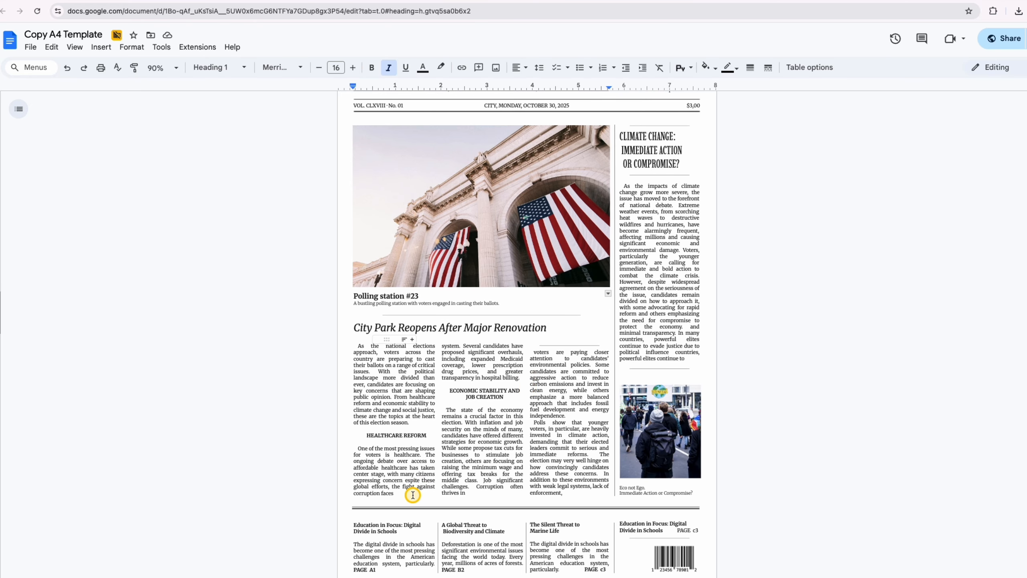
drag(408, 493, 345, 346)
text(As the community looks forward to enjoying outdoor spaces, City Park has officially reopened after nearly a year of renovation, welcoming hundreds of residents and local officials to explore its upgrades. The $12 million project focused on modernizing facilities while creating an inviting environment for families, students, and fitness enthusiasts alike. Upgraded walking trails now offer smoother surfaces and enhanced lighting, making evening strolls and morning runs safer and more accessible for visitors of all ages. Residents have already praised the improvements, noting that the park feels more open, organized, and vibrant than before. The addition of clear signage and well-maintained paths has also made navigation easier for newcomers and those visiting for the first time.)
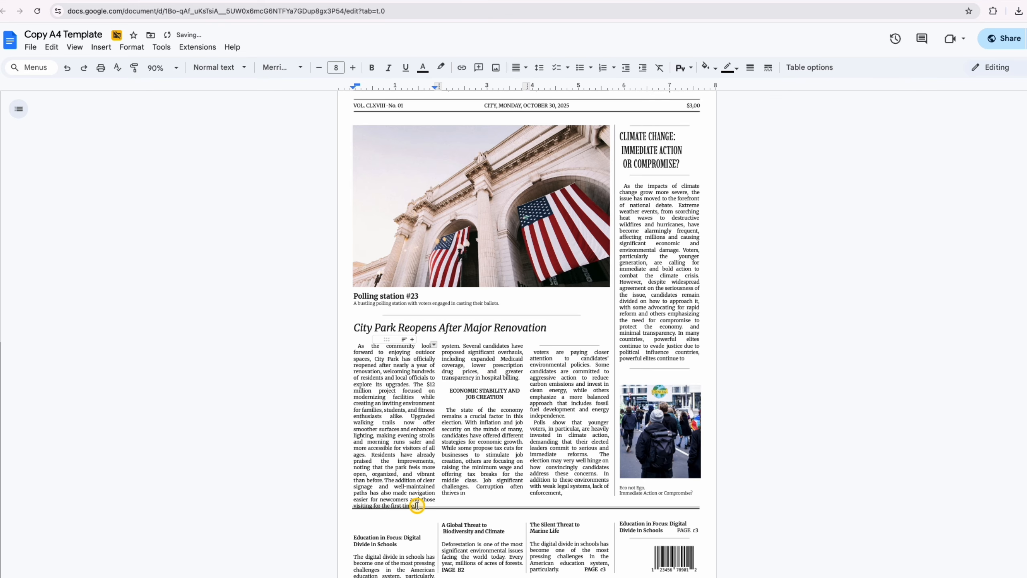
- Replace the second column's text with the first column's overflowing last two lines, followed by the "Expanded playgrounds" paragraph
drag(416, 504, 353, 498)
key(ctrl+c)
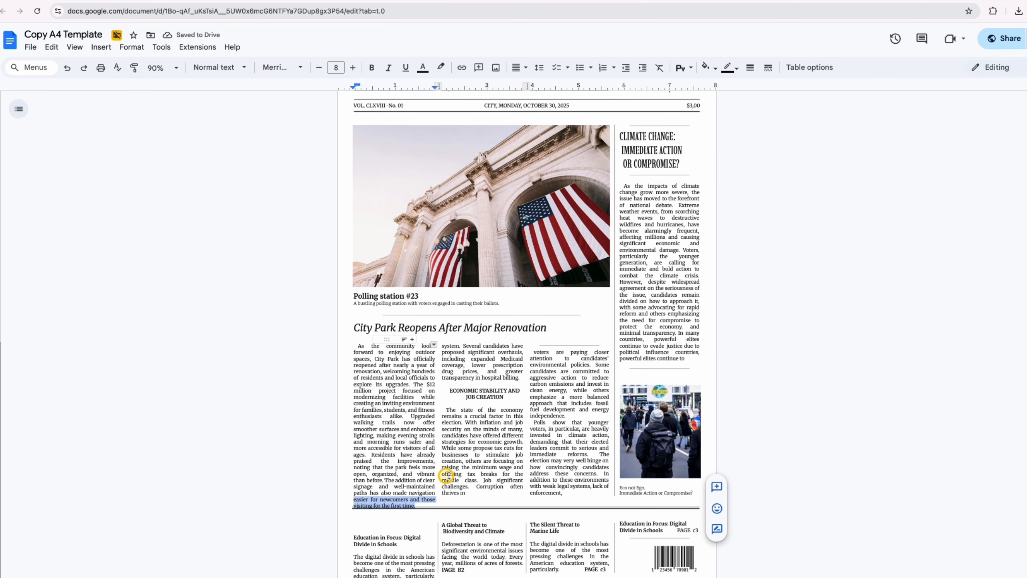
key(BackSpace)
drag(469, 494, 440, 349)
key(ctrl+v)
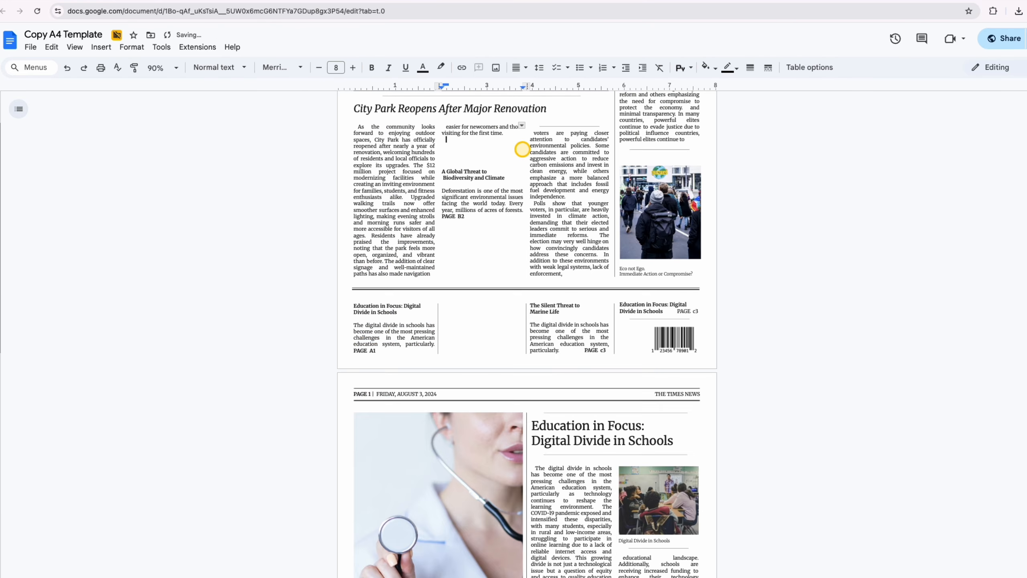
key(ctrl+v)
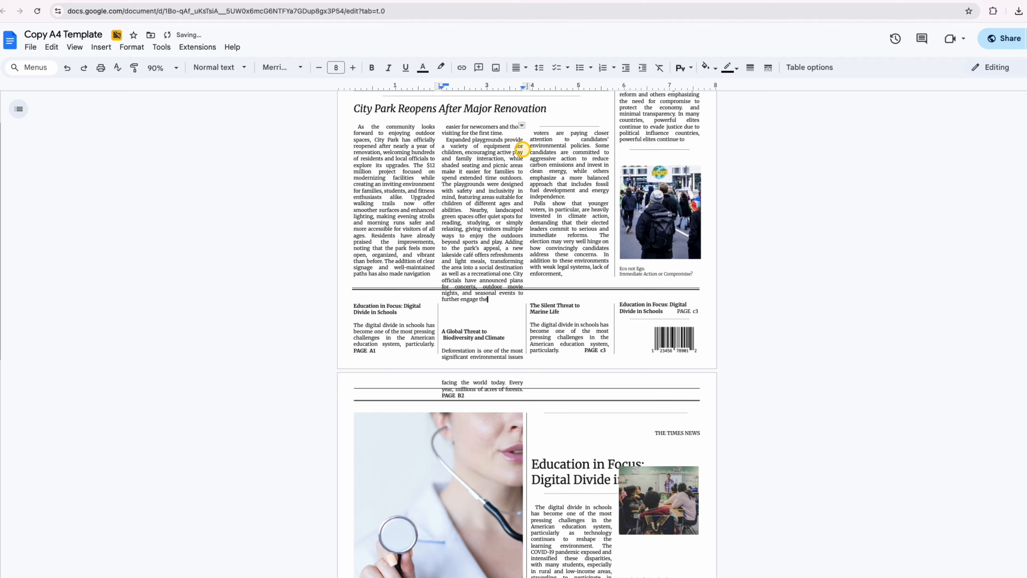
- Move the second column's overflowing lines, from "officials have announced plans", into the third column in place of its old text
drag(492, 300, 437, 278)
key(ctrl+c)
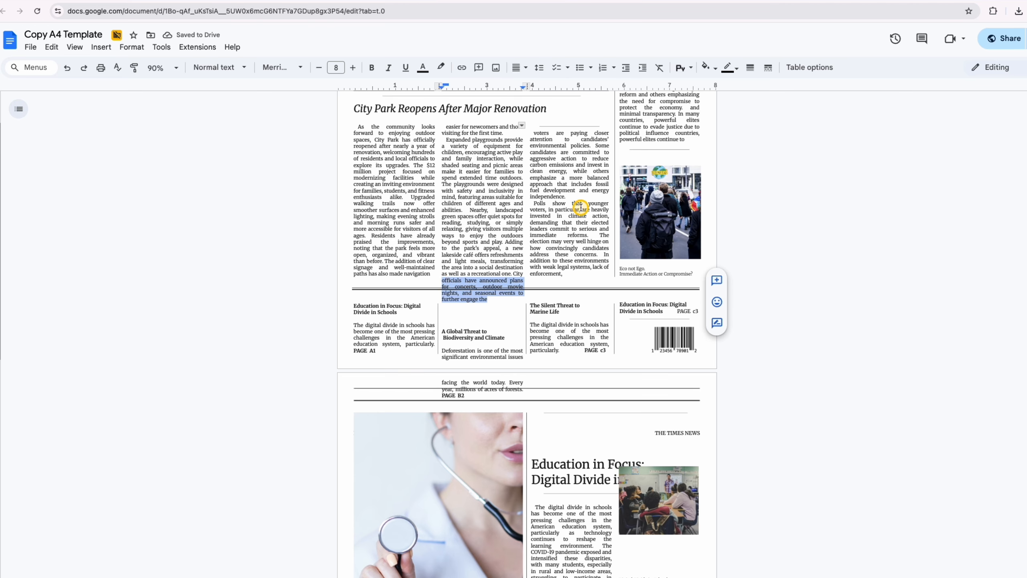
key(BackSpace)
drag(530, 132, 574, 275)
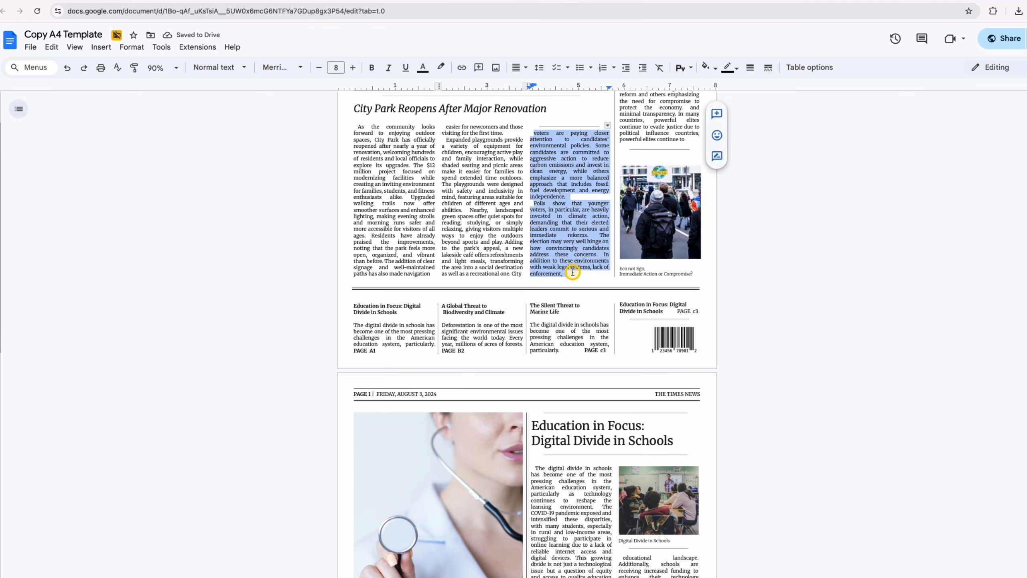
key(ctrl+v)
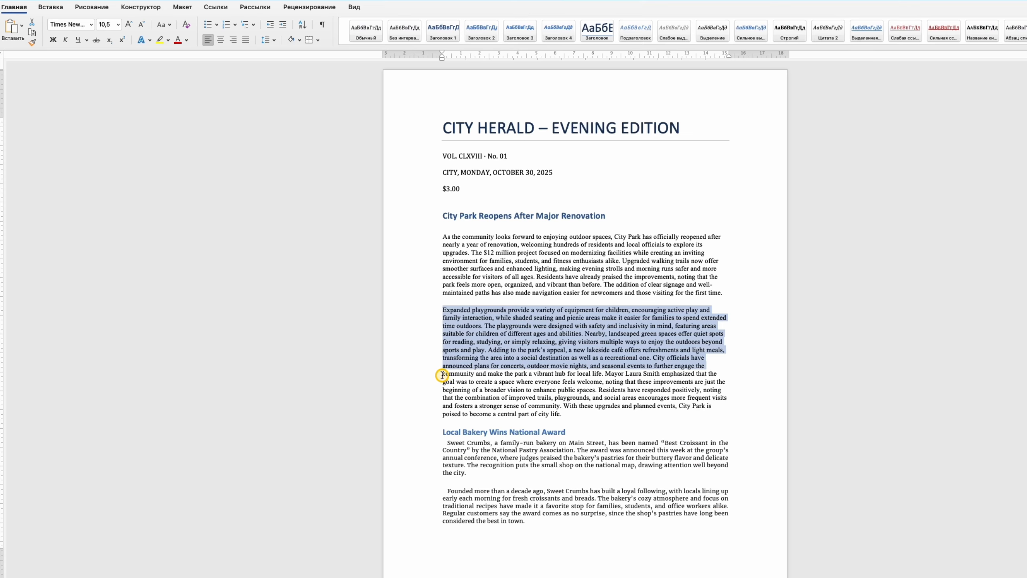
- Copy the rest of the City Park article, from "community and make the park", from the Word document into the third column
drag(443, 374, 710, 416)
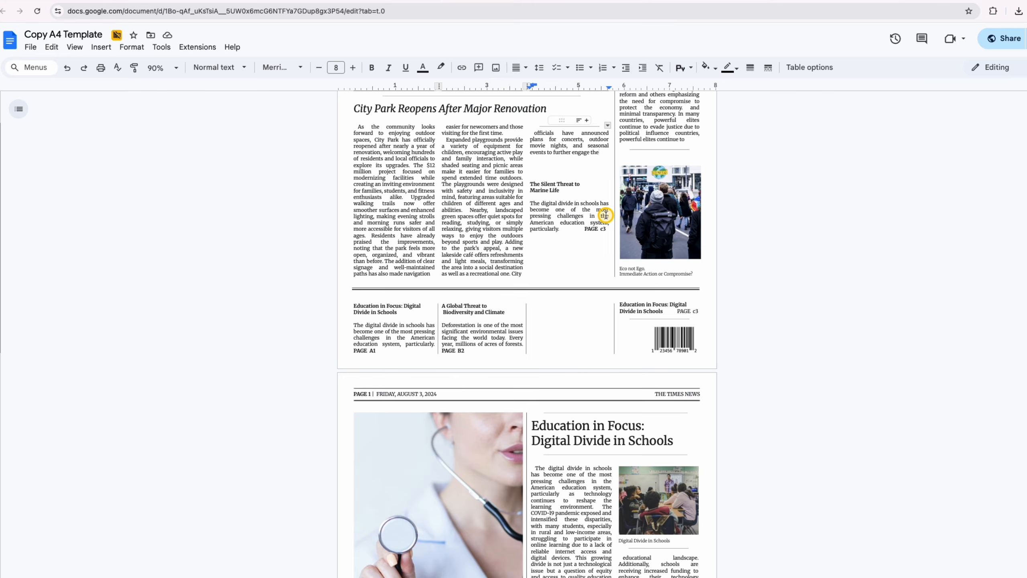
text(community and make the park a vibrant hub for local life. Mayor Laura Smith emphasized that the goal was to create a space where everyone feels welcome, noting that these improvements are just the beginning of a broader vision to enhance public spaces. Residents have responded positively, noting that the combination of improved trails, playgrounds, and social areas encourages more frequent visits and fosters a stronger sense of community. With these upgrades and planned events, City Park is poised to become a central part of city life.)
- Replace the lead photo of the building with flags with Park.jpg from the computer
scroll(583, 320, up, 6)
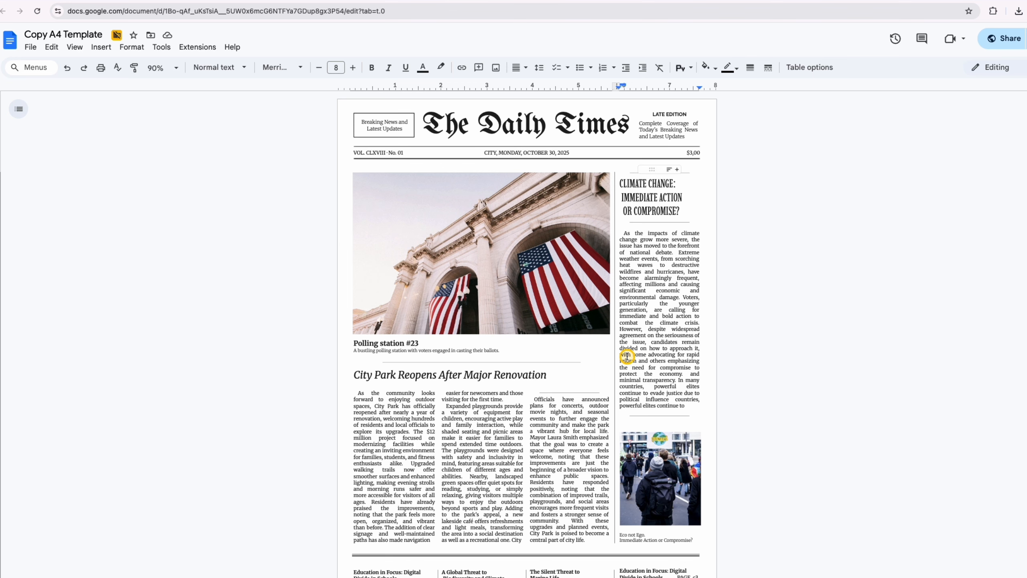
click(530, 276)
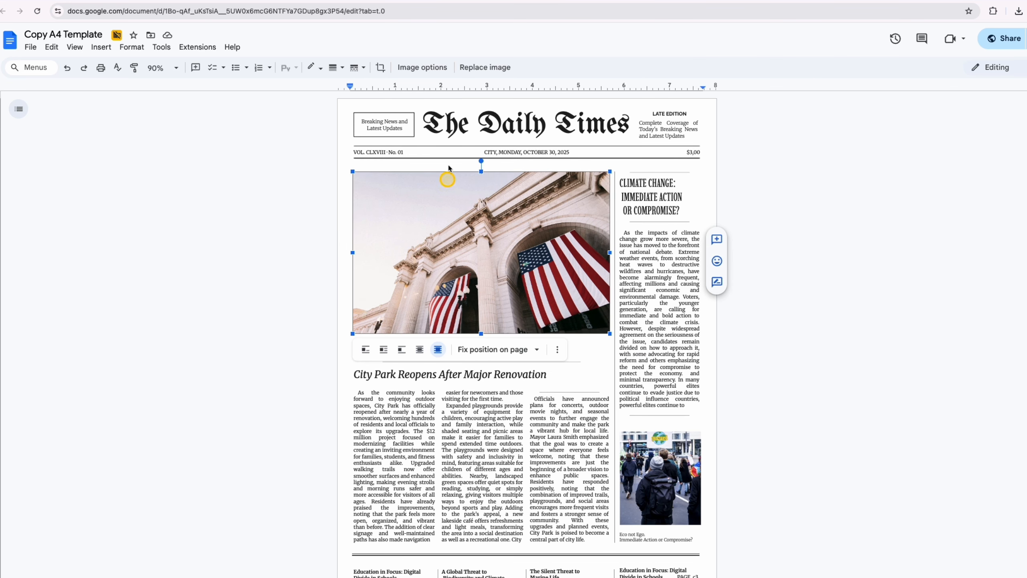
click(475, 68)
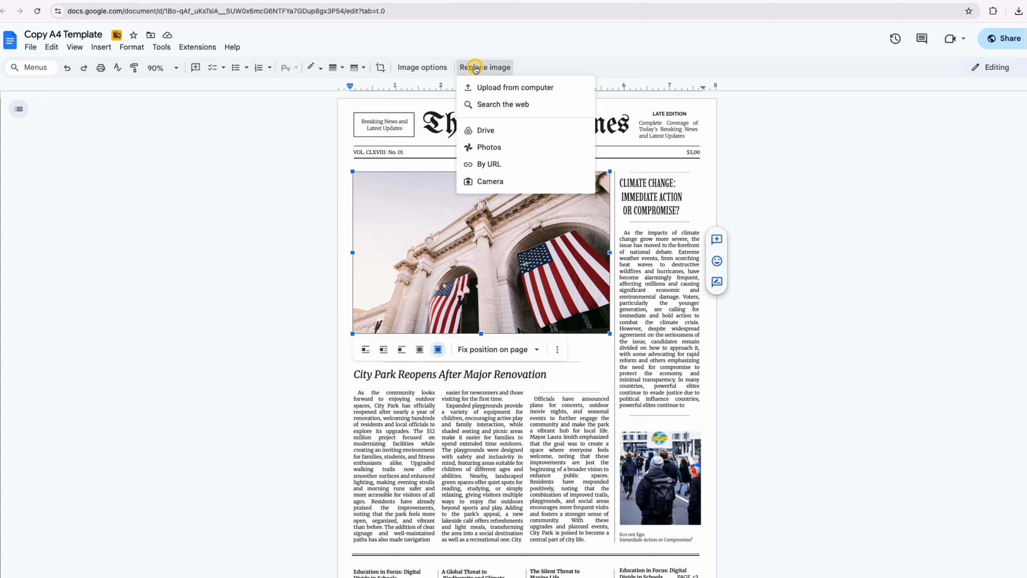
click(500, 87)
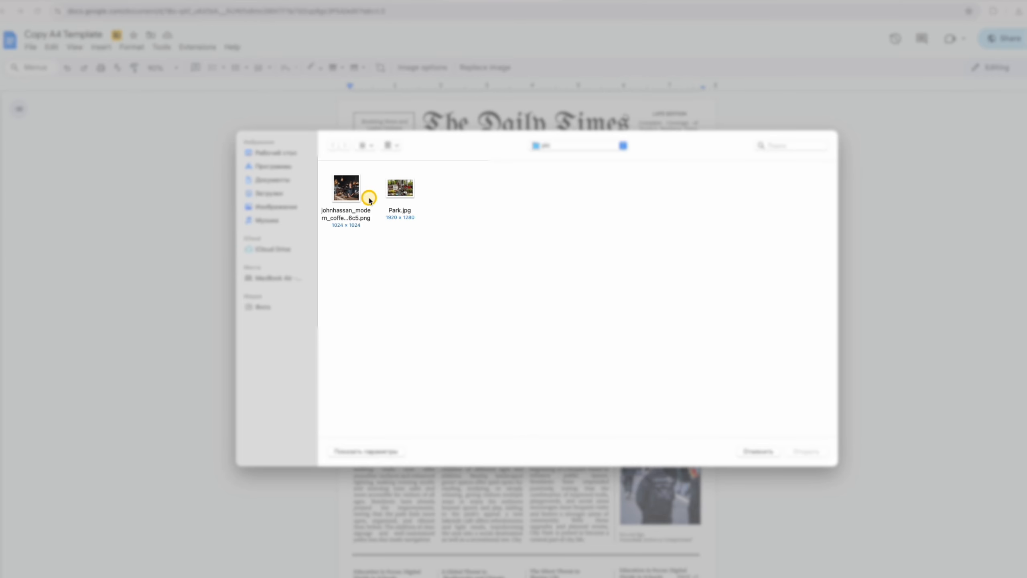
double_click(399, 188)
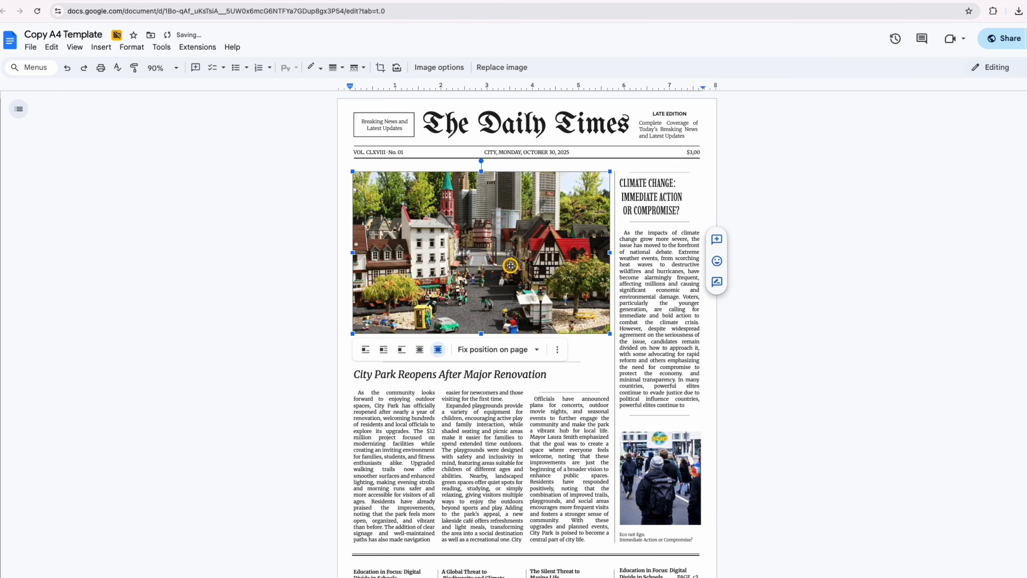
- Retitle the lead photo's caption "City Park" and set its description to "City Park Reopens After Major Renovation"
drag(405, 342, 354, 343)
text(City Park #13)
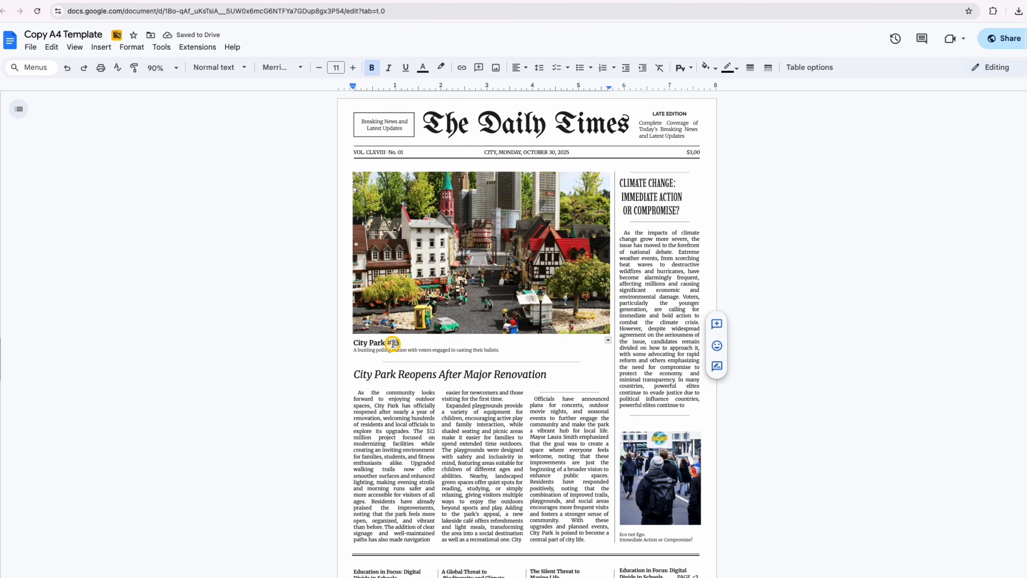
double_click(399, 342)
key(BackSpace)
key(BackSpace)
drag(500, 351, 350, 353)
text(City Park Reopens After Major Renovation)
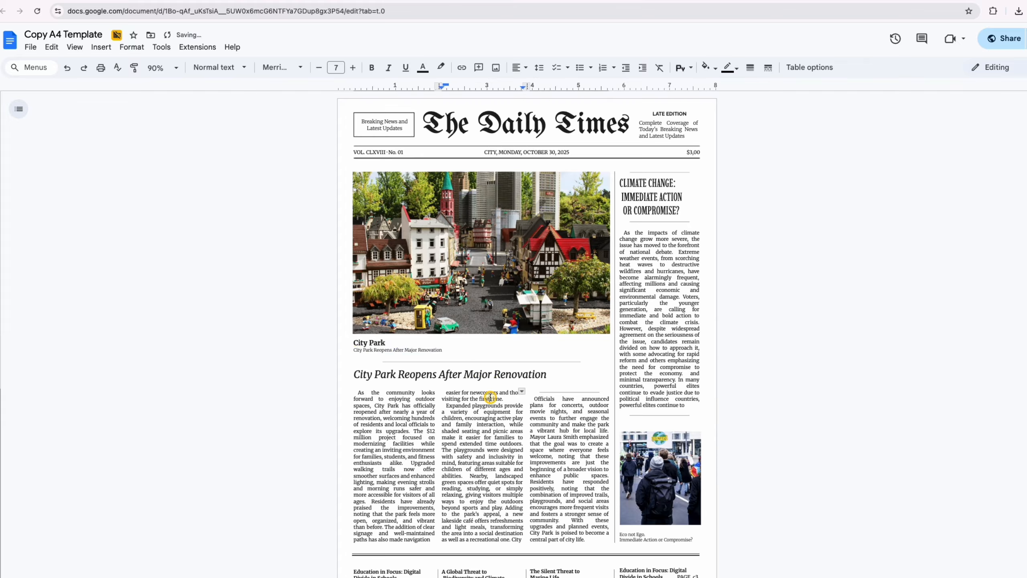
scroll(510, 407, down, 1)
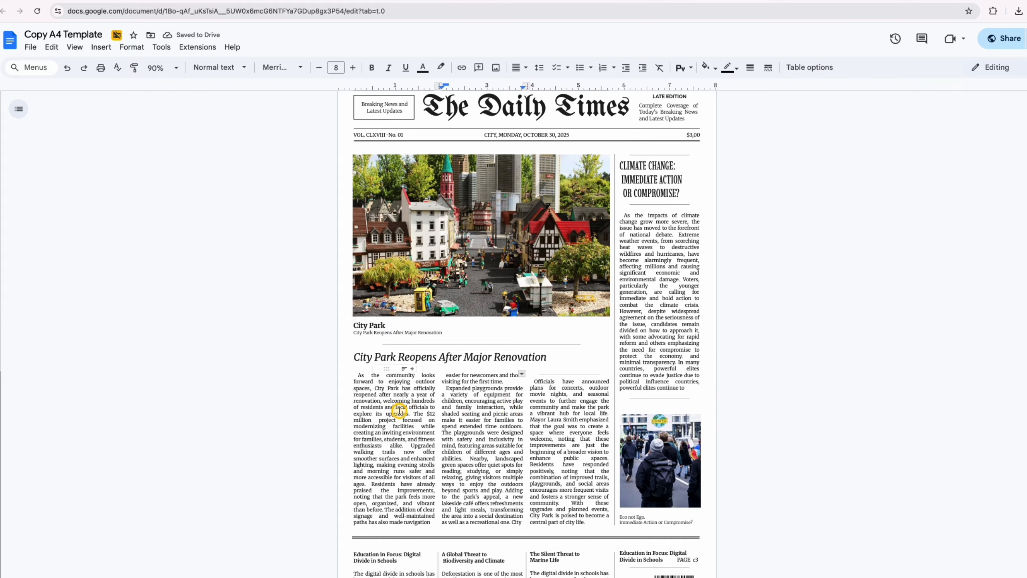
key(ctrl+z)
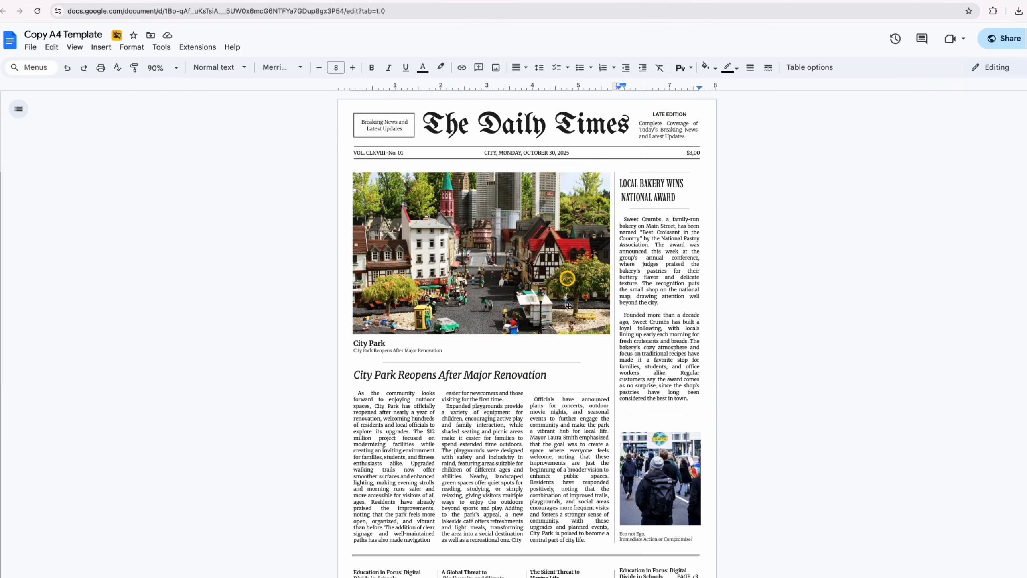
key(ctrl+y)
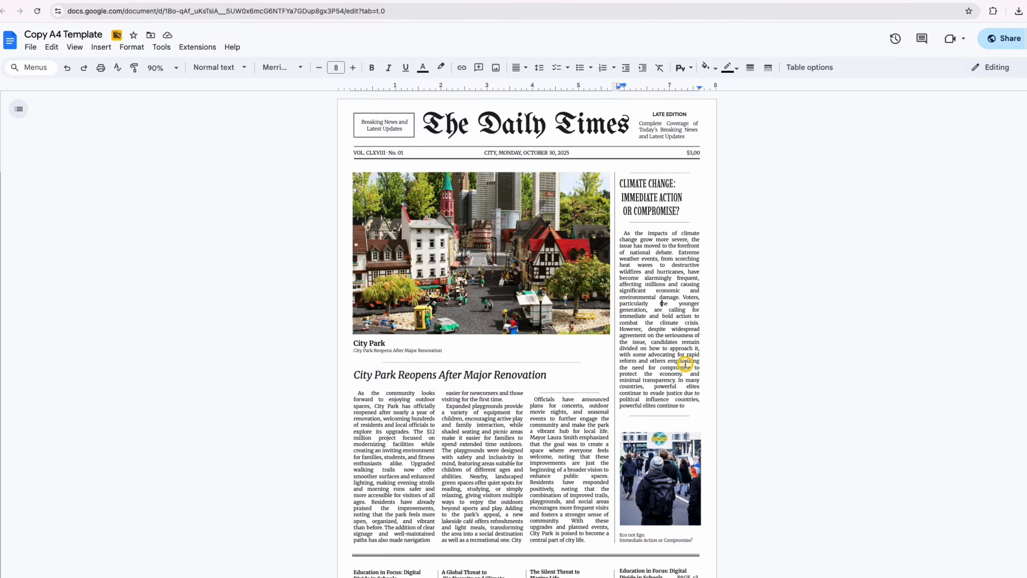
- Replace the climate change headline with "Local Bakery Wins National Award" copied from the Word document
drag(682, 211, 633, 189)
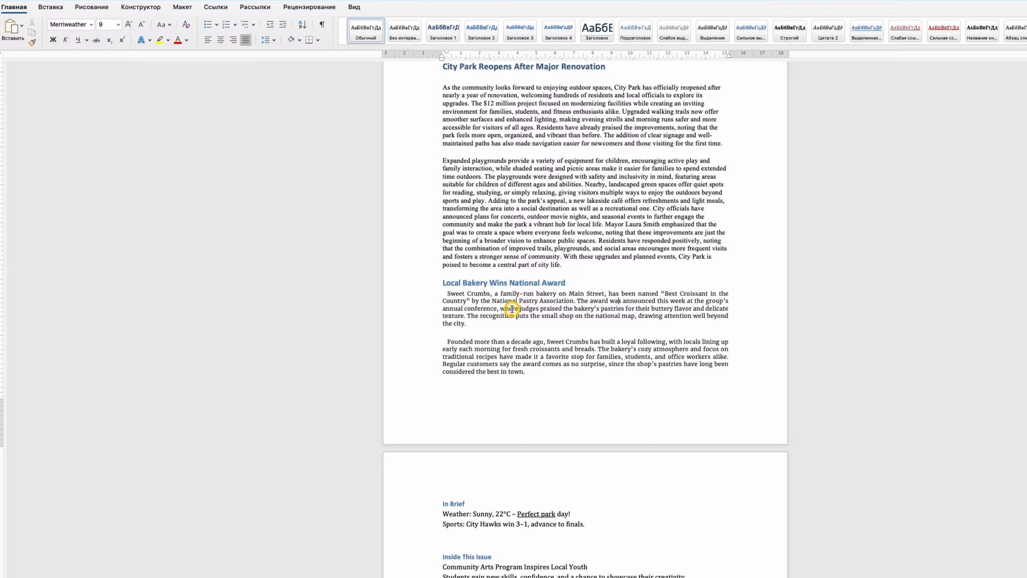
drag(570, 283, 442, 283)
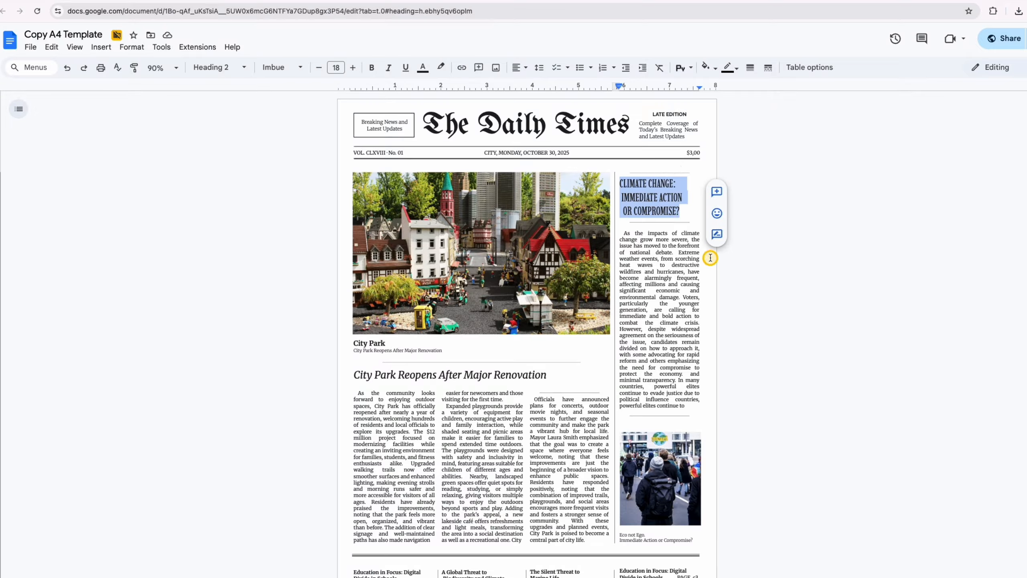
text(Local Bakery Wins National Award)
- Convert the bakery headline in the side column to uppercase and indent its second line slightly
drag(686, 200, 622, 184)
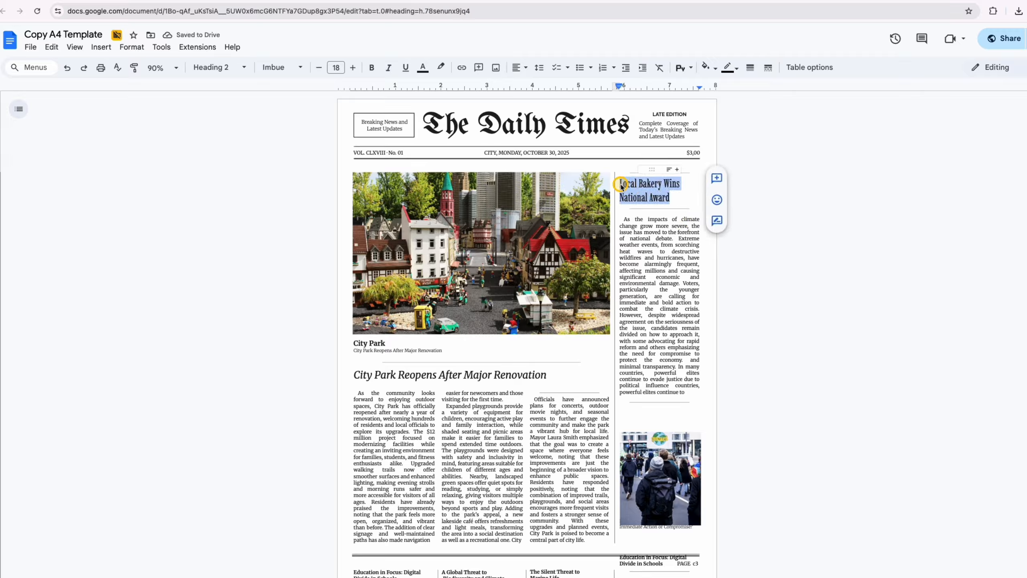
click(34, 67)
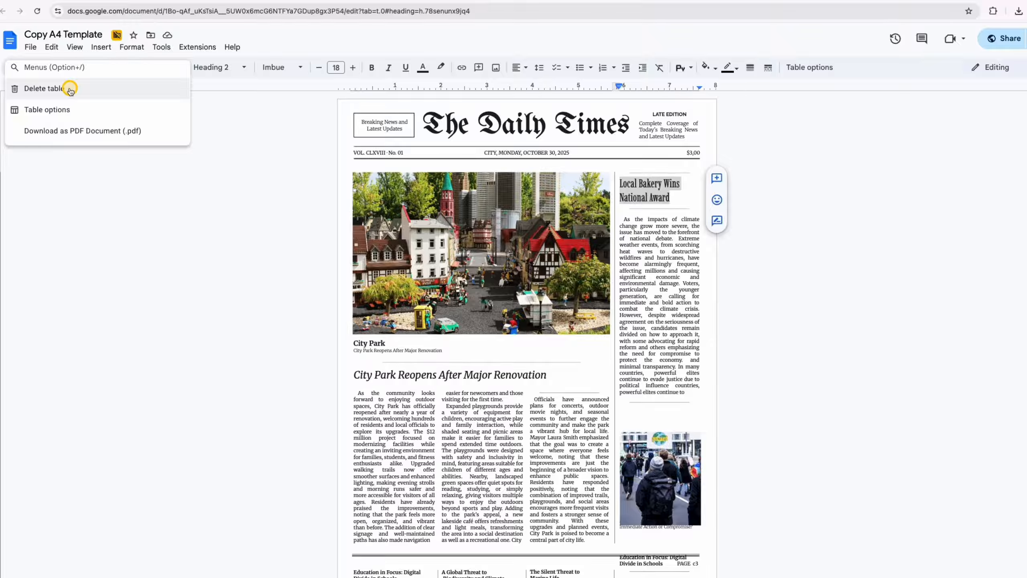
text(Uppe)
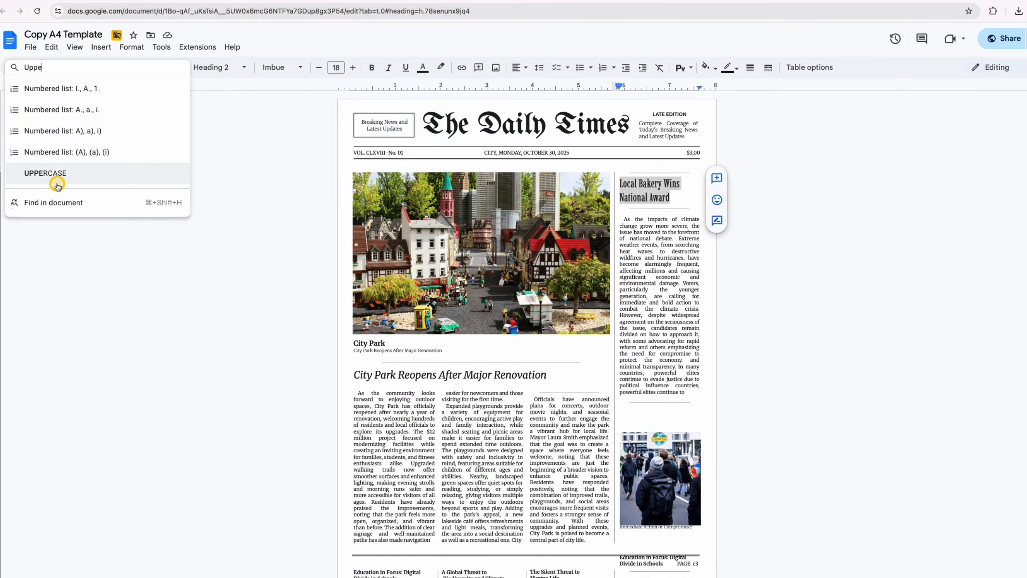
click(57, 186)
click(627, 198)
scroll(627, 196, down, 1)
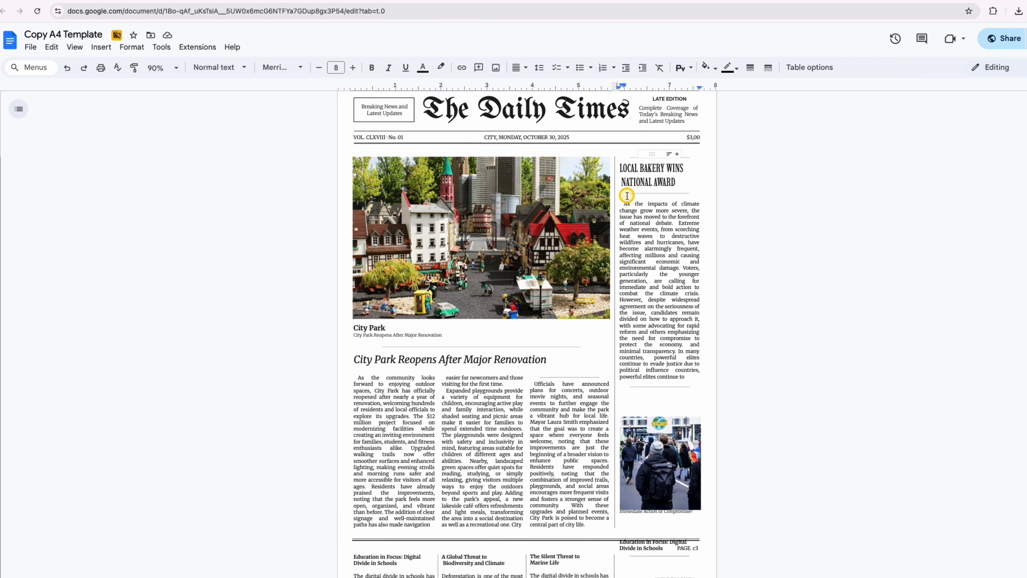
- Replace the climate text under the bakery headline with the two-paragraph Sweet Crumbs article and remove the trailing empty line
drag(627, 195, 685, 377)
text(Sweet Crumbs, a family-run bakery on Main Street, has been named "Best Croissant in the Country" by the National Pastry Association. The award was announced this week at the group’s annual conference, where judges praised the bakery’s pastries for their buttery flavor and delicate texture. The recognition puts the small shop on the national map, drawing attention well beyond the city.  Founded more than a decade ago, Sweet Crumbs has built a loyal following, with locals lining up early each morning for fresh croissants and breads. The bakery’s cozy atmosphere and focus on traditional recipes have made it a favorite stop for families, students, and office workers alike. Regular customers say the award comes as no surprise, since the shop’s pastries have long been considered the best in town.)
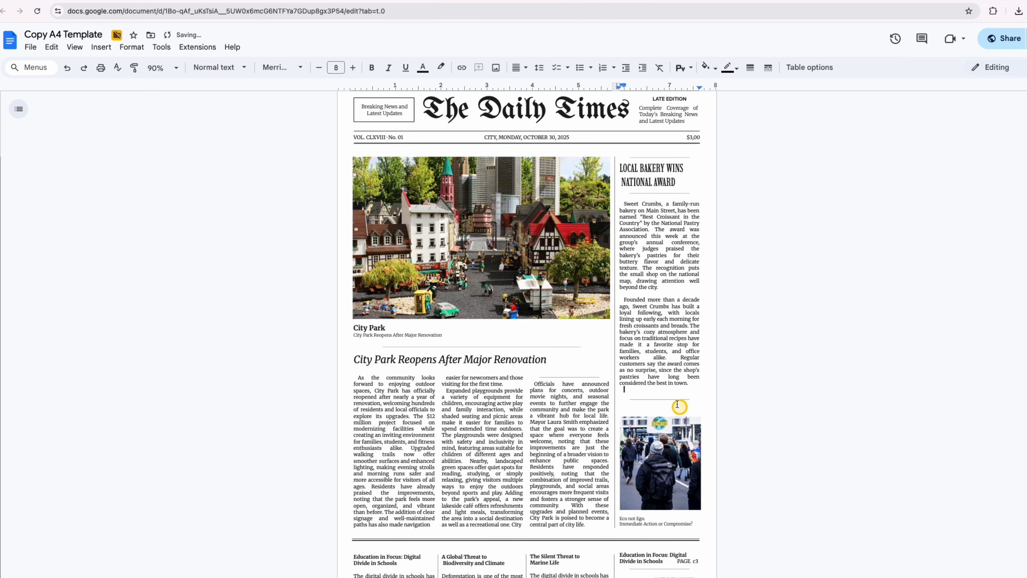
key(BackSpace)
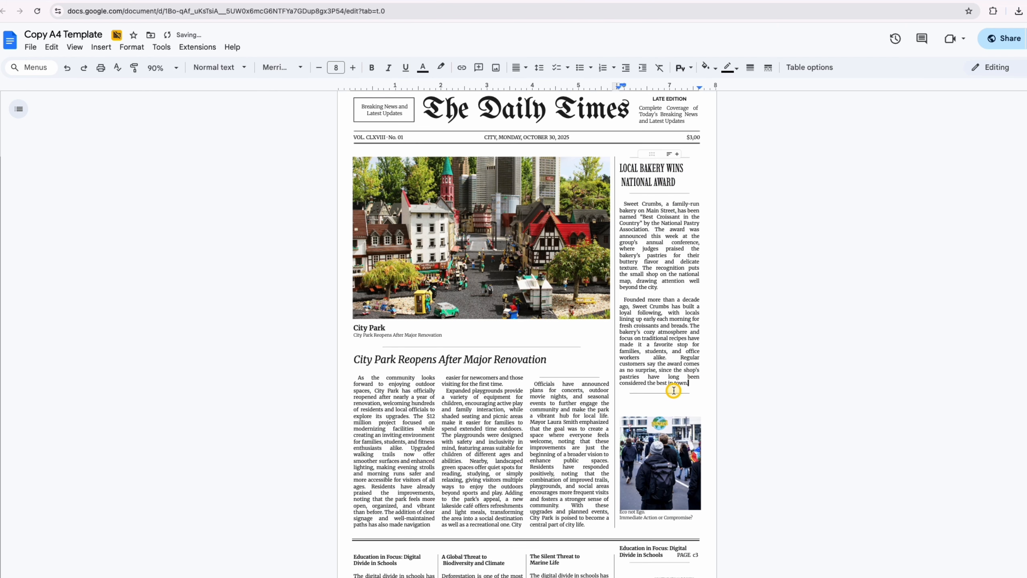
- Replace the protest photo below the bakery article with the modern coffee shop PNG from the computer
click(663, 405)
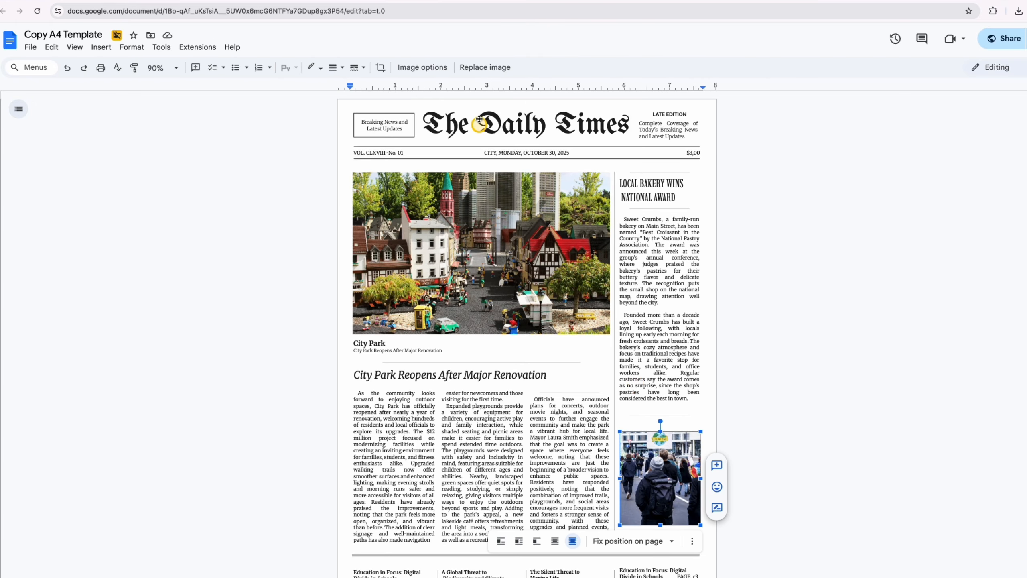
click(485, 67)
click(497, 96)
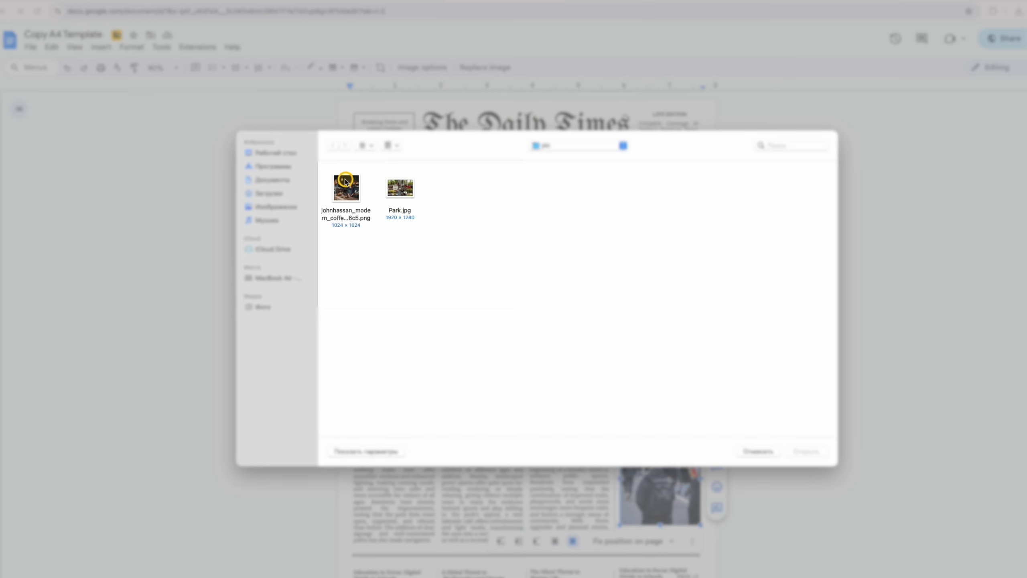
click(347, 180)
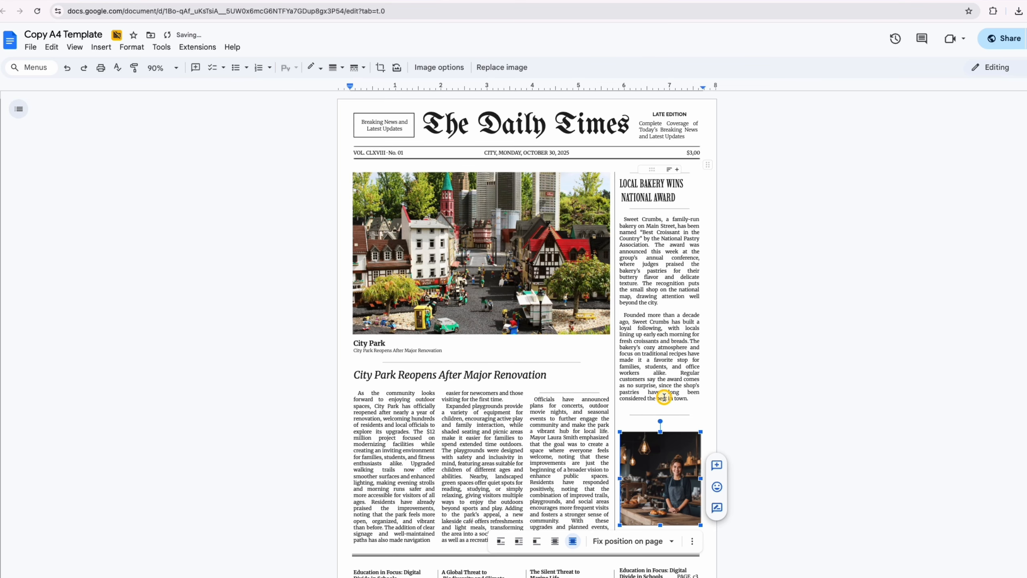
click(666, 398)
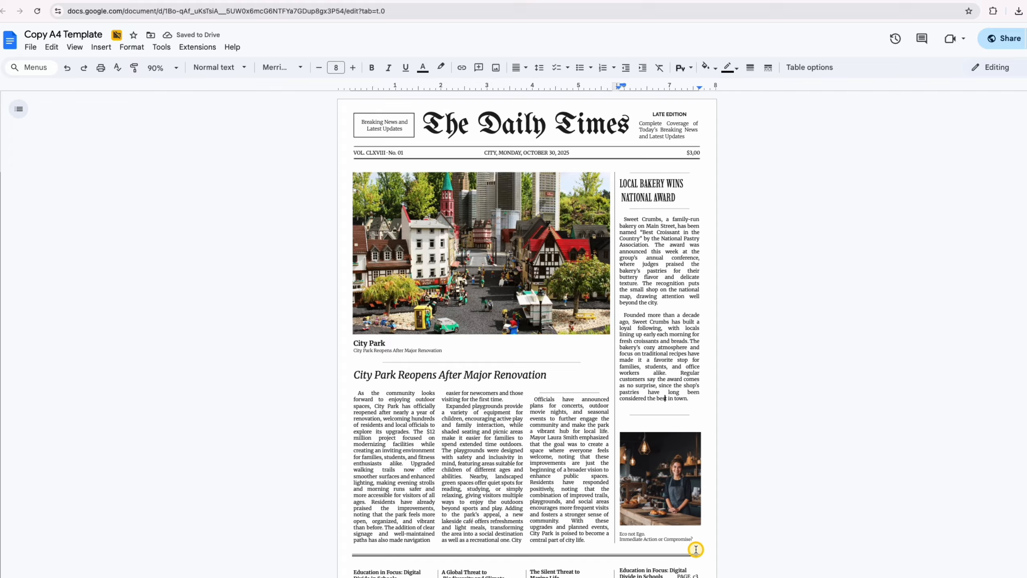
- Replace the first front-page teaser's heading with "Community Arts Program Inspires Local Youth"
scroll(695, 549, down, 3)
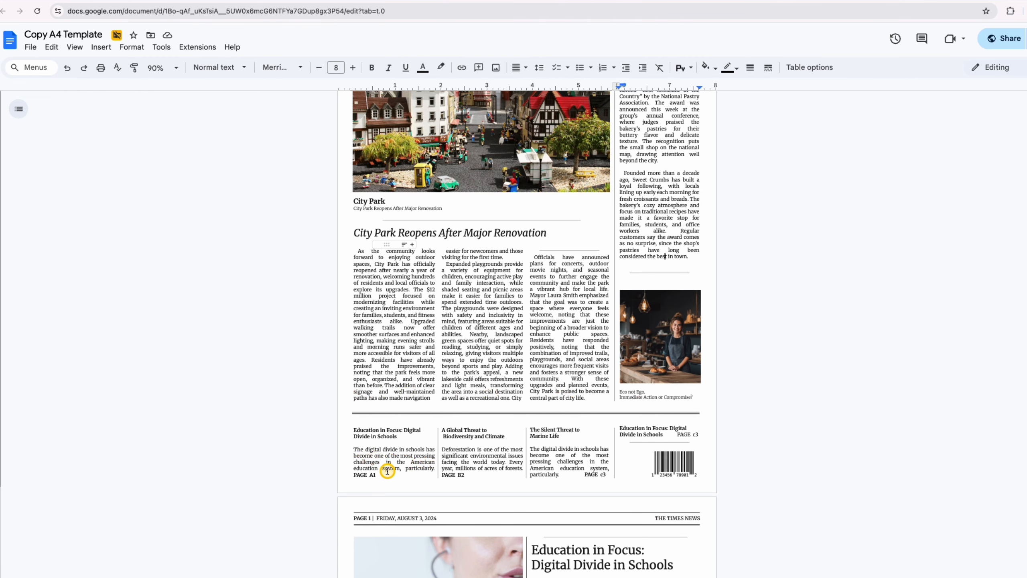
scroll(387, 470, up, 1)
triple_click(387, 440)
text(Community Arts Program Inspires Local Youth)
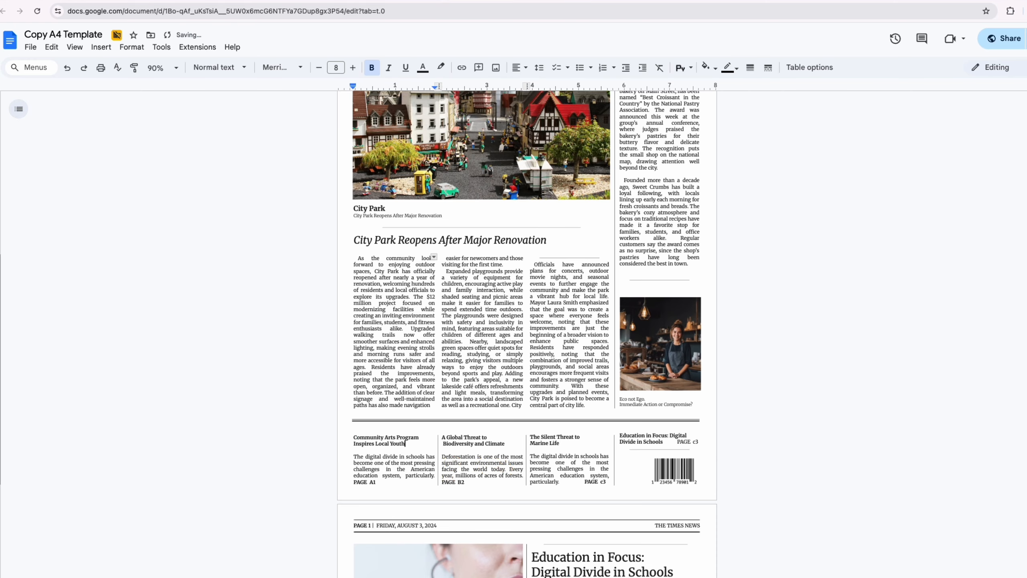
- Replace the first teaser's summary with "Students gain new skills, confidence, and a chance to showcase their creativity. PAGE 1" copied from the Word document
key(super+Tab)
drag(443, 285, 492, 298)
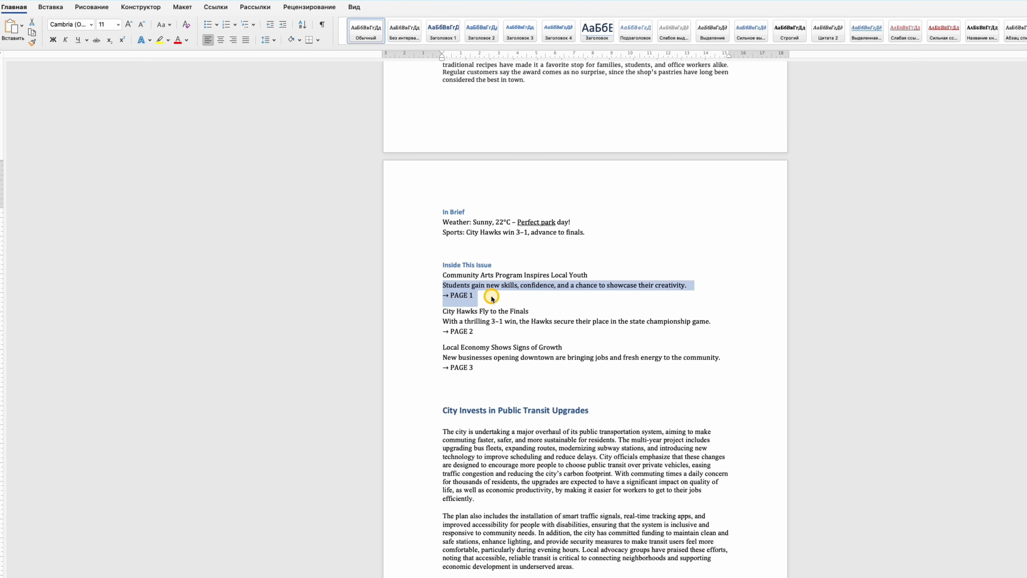
key(super+Tab)
drag(385, 481, 355, 457)
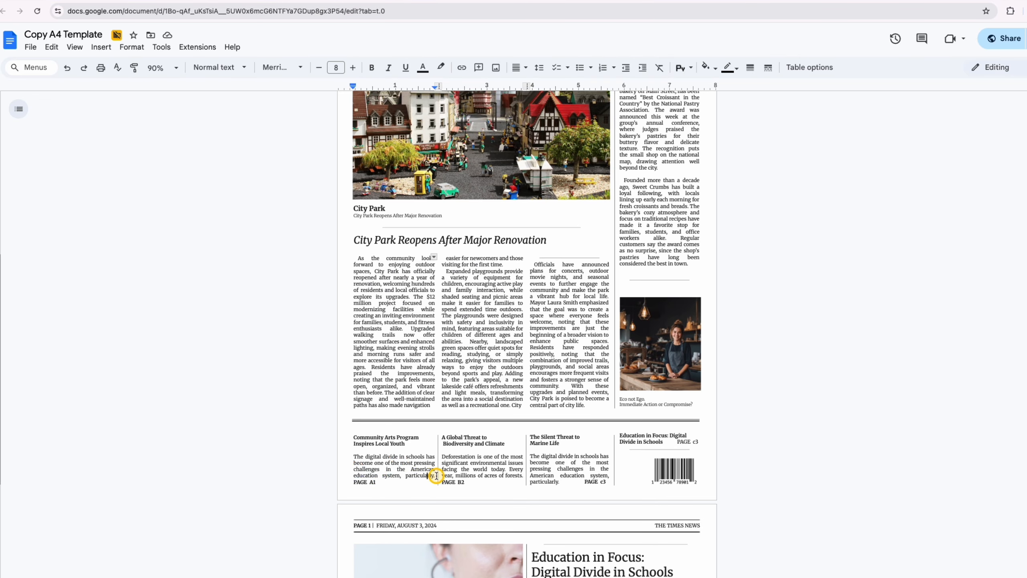
drag(435, 477, 358, 458)
text(Students gain new skills, confidence, and a chance to showcase their creativity. PAGE 1)
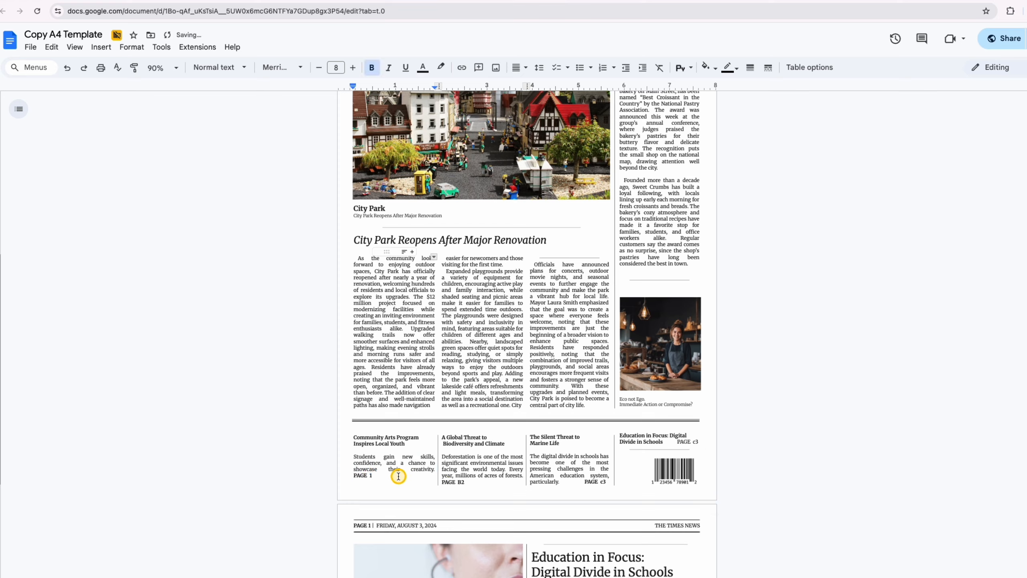
- Fill the second teaser with "City Hawks Fly to the Finals" and the third with "Local Economy Shows Signs of Growth", including their summaries
click(465, 481)
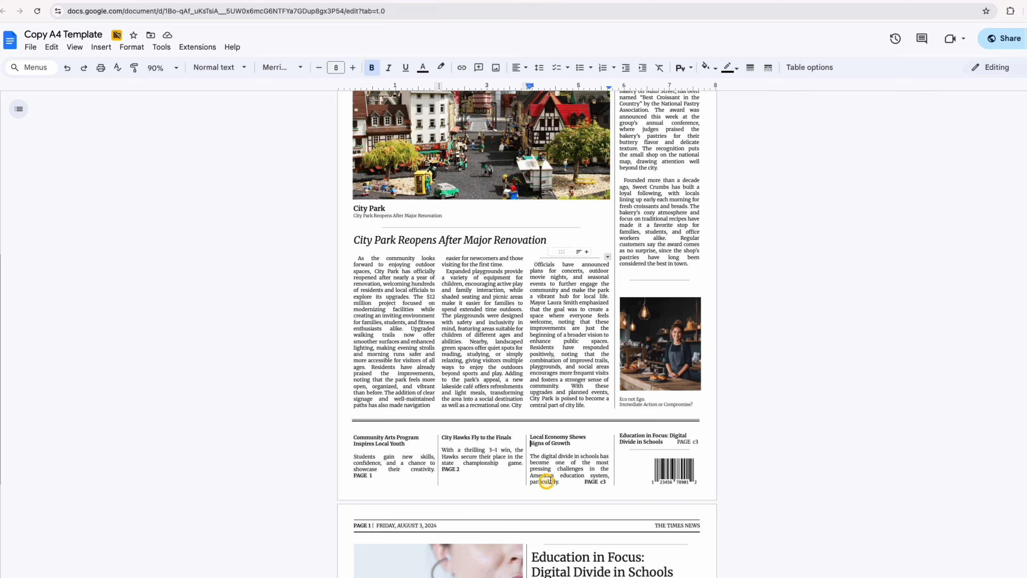
drag(557, 480, 529, 457)
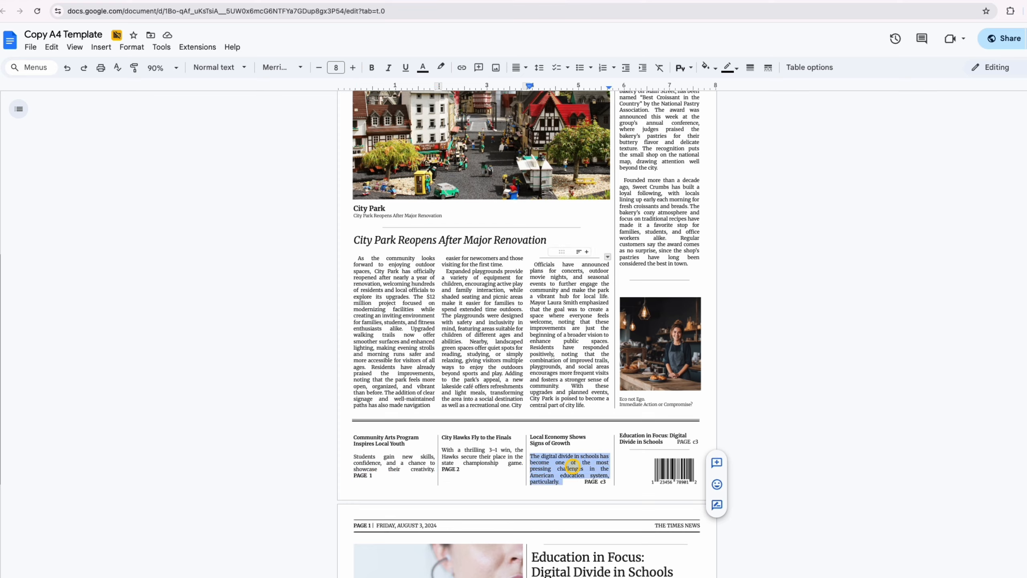
text(New businesses opening downtown are bringing jobs and fresh energy to the community.)
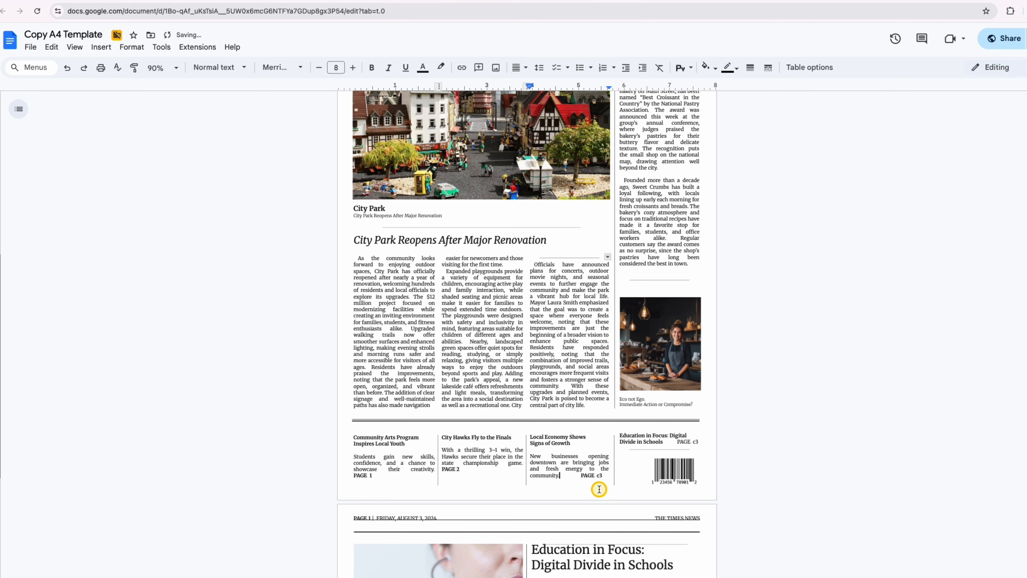
click(610, 480)
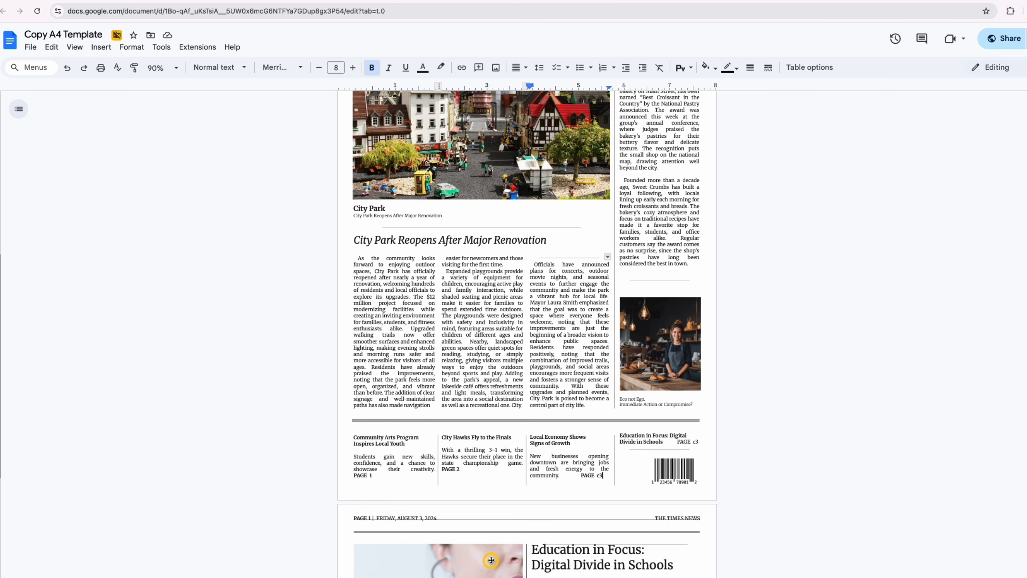
key(Return)
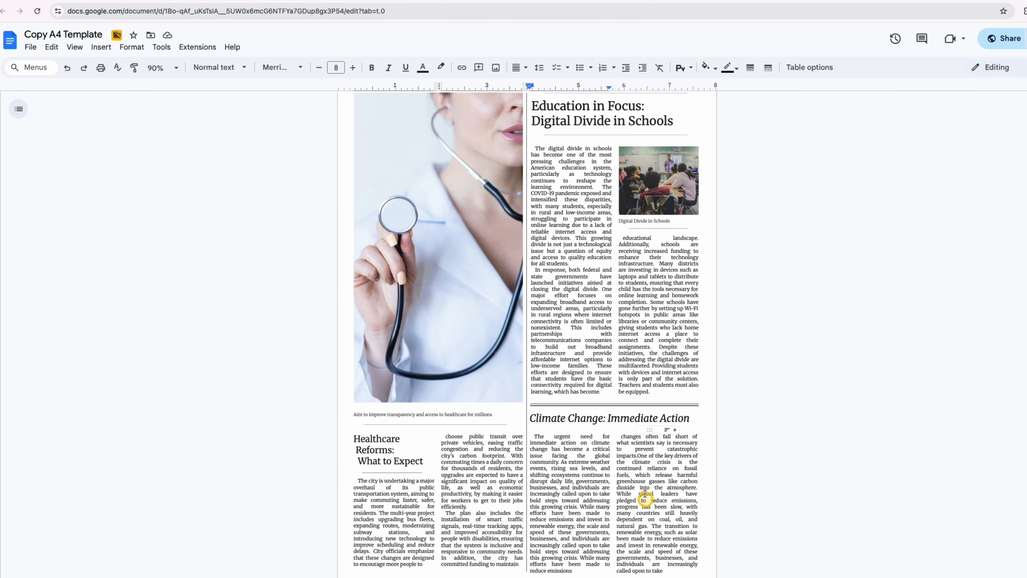
- Select the vertical divider beside the stethoscope photo on the page 1 spread and open all its image options
scroll(636, 308, up, 1)
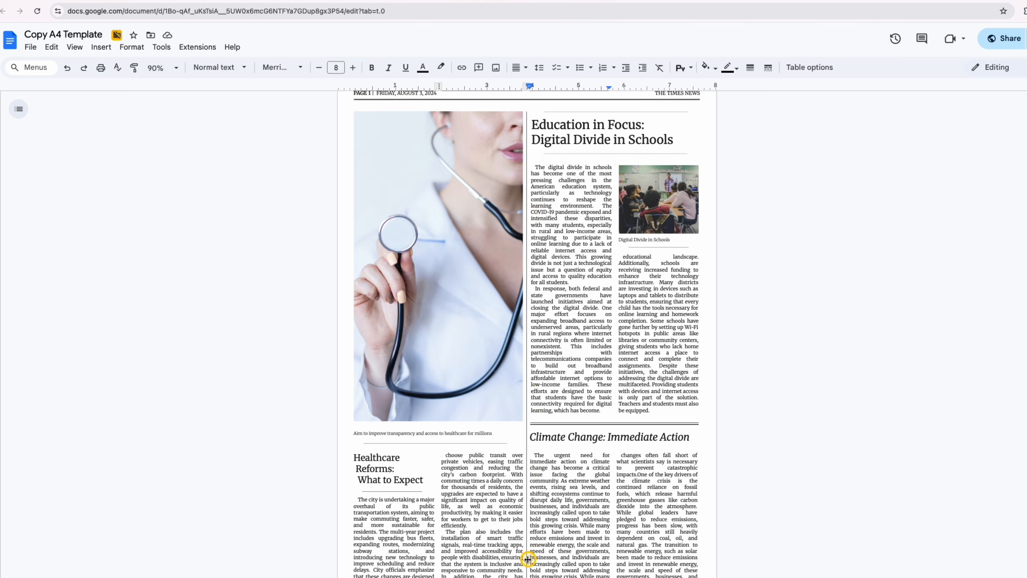
click(527, 528)
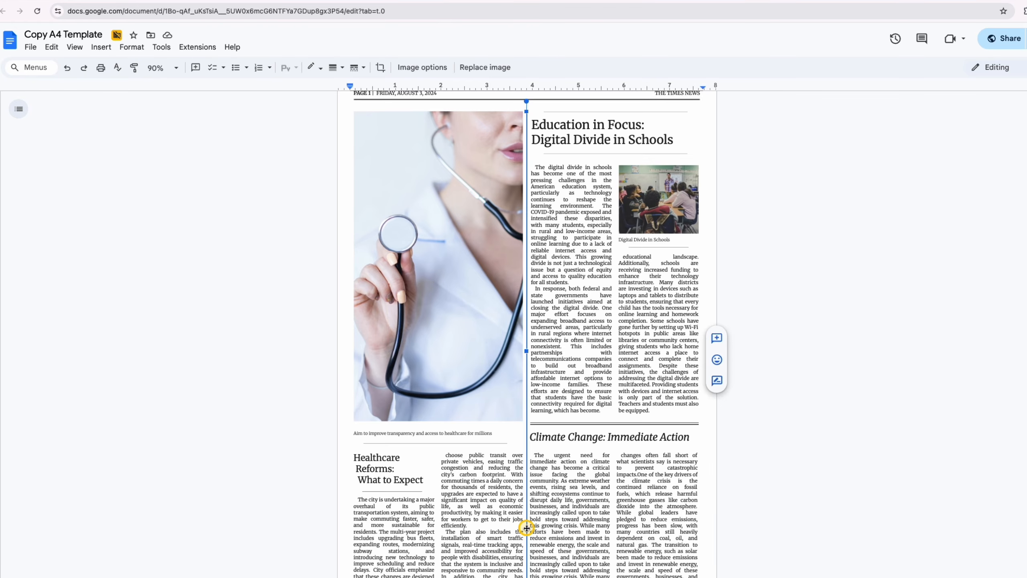
scroll(679, 446, up, 1)
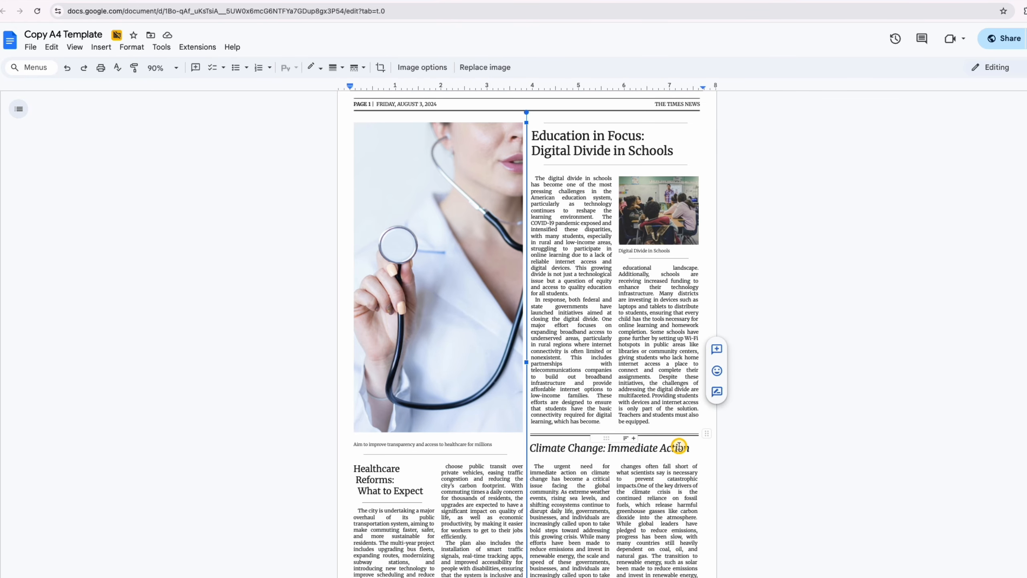
scroll(679, 447, down, 1)
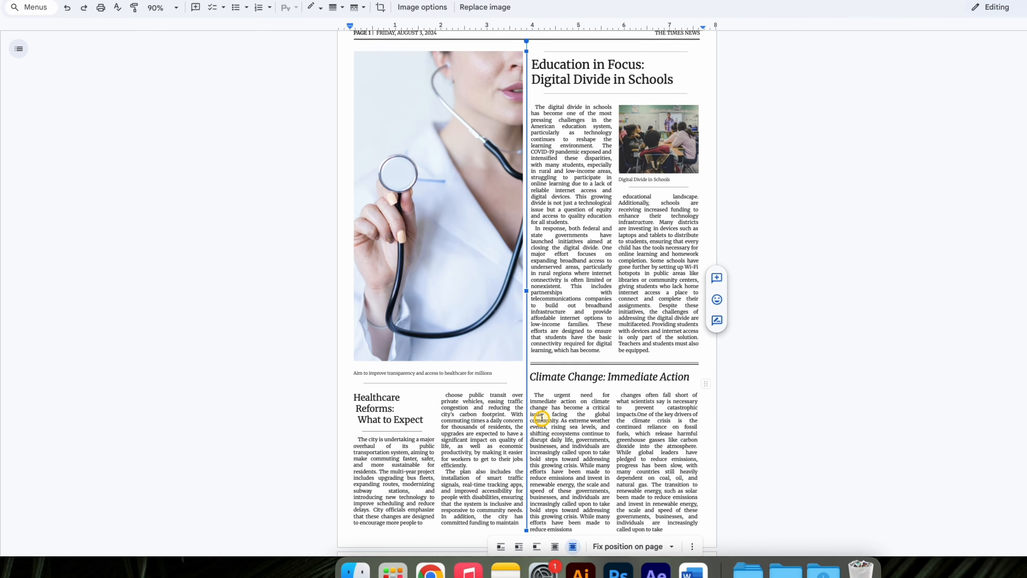
click(691, 546)
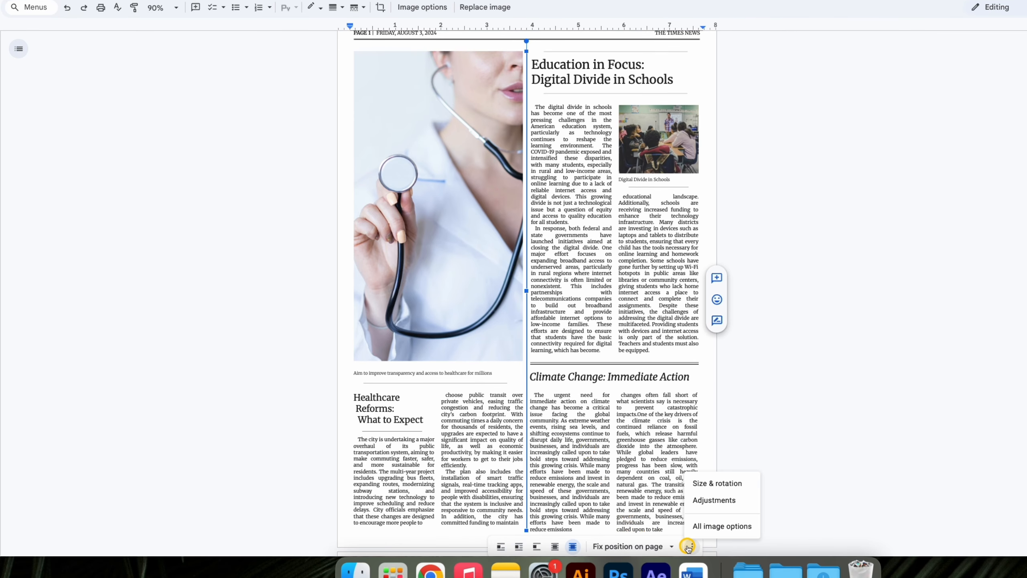
click(708, 526)
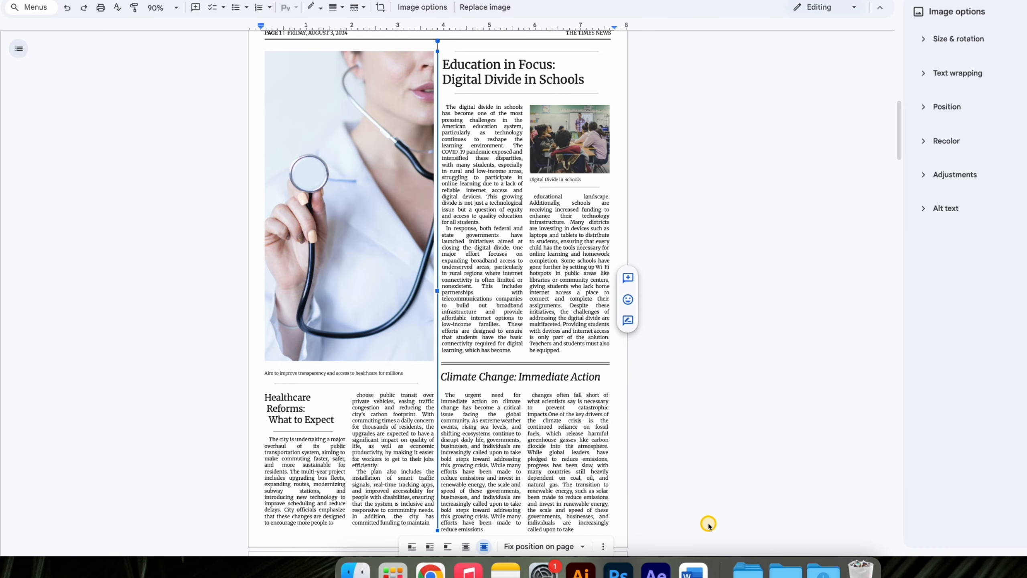
- Unlock the vertical divider's aspect ratio and reduce its height to 6,81 in so it ends at the horizontal double rule
click(979, 46)
click(928, 171)
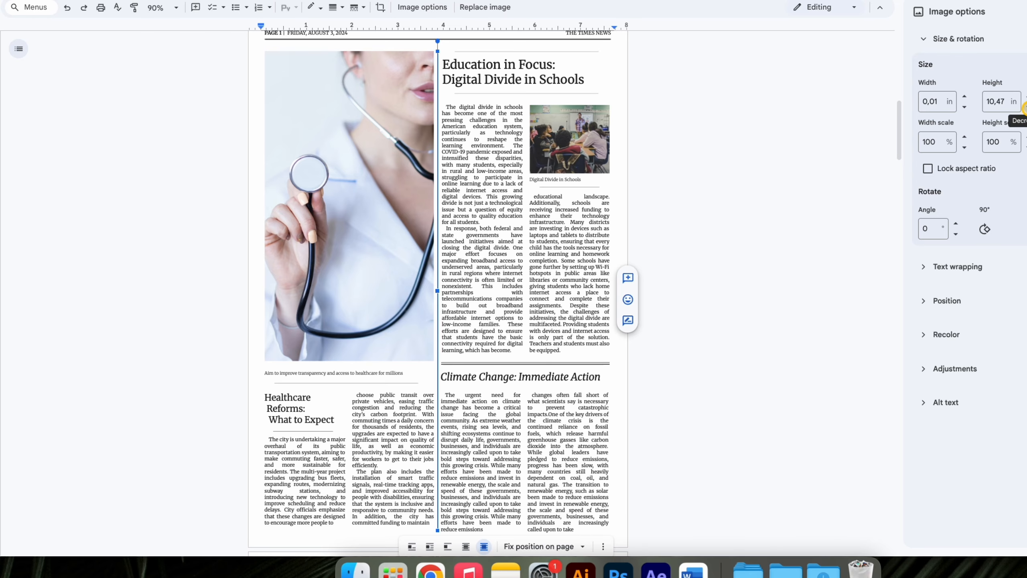
click(1026, 107)
click(1026, 107)
click(1026, 107)
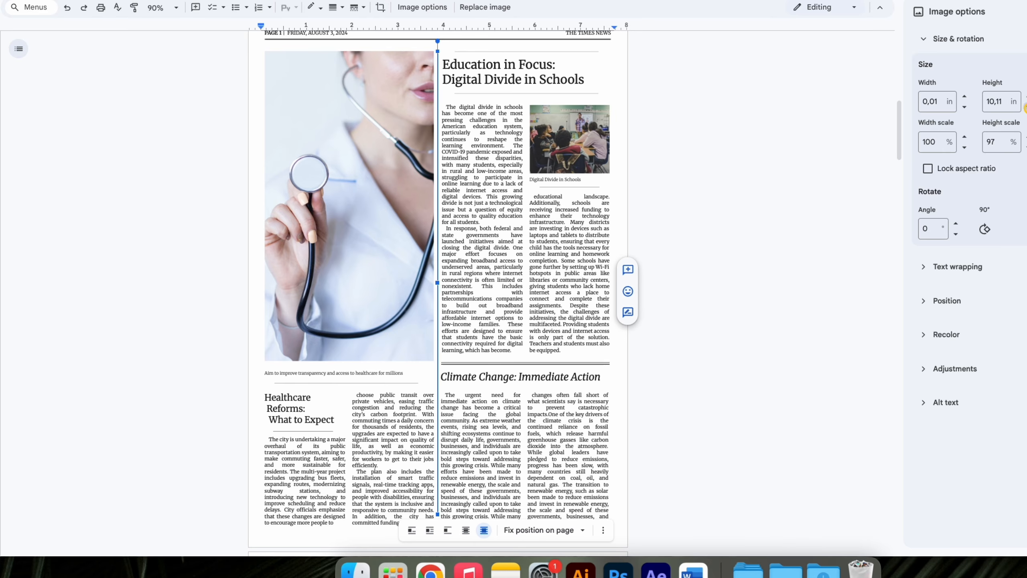
click(1025, 108)
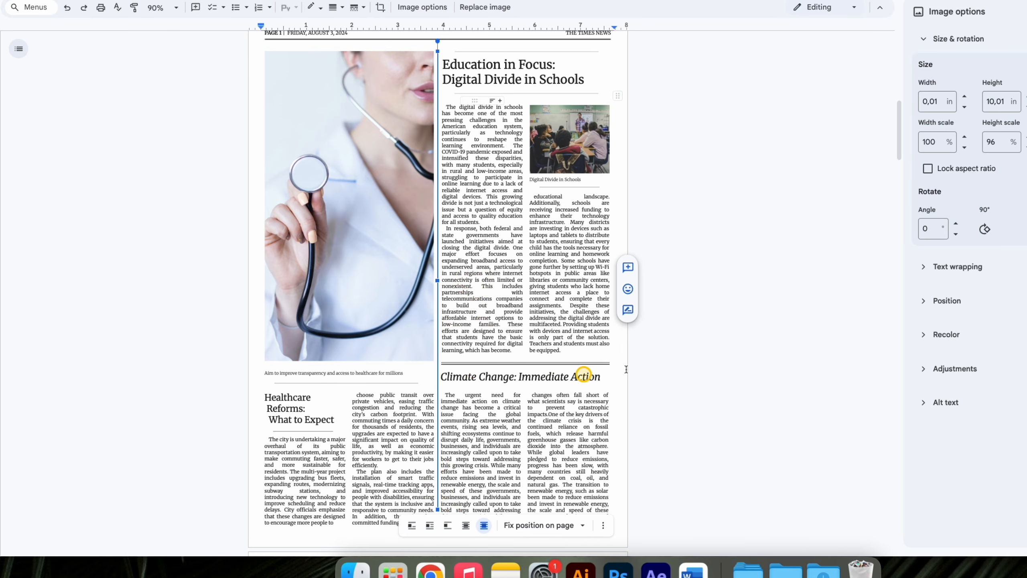
click(1026, 108)
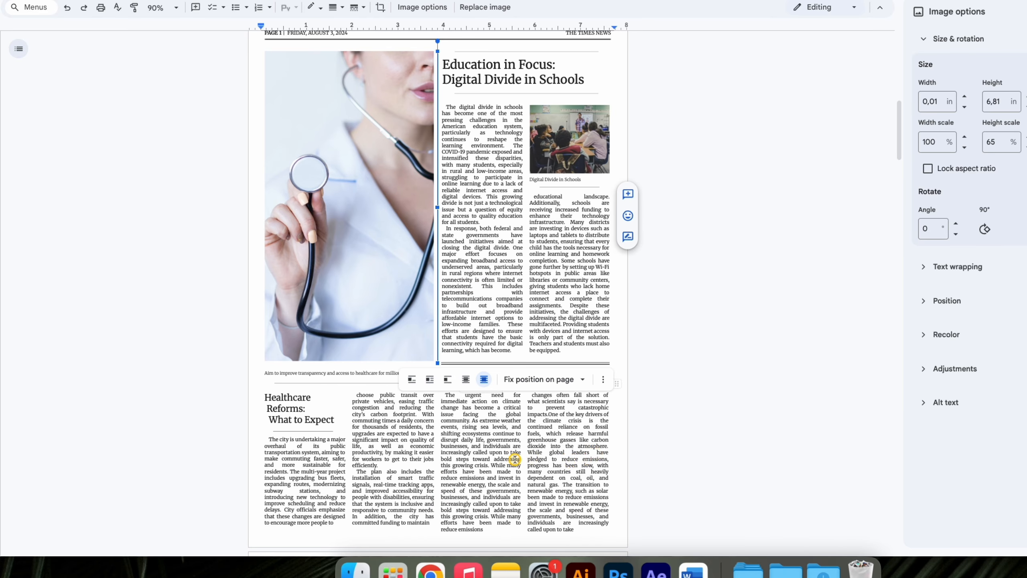
click(700, 297)
- Insert an empty line after the public transit article, just before the PAGE 2 header
scroll(541, 351, down, 1)
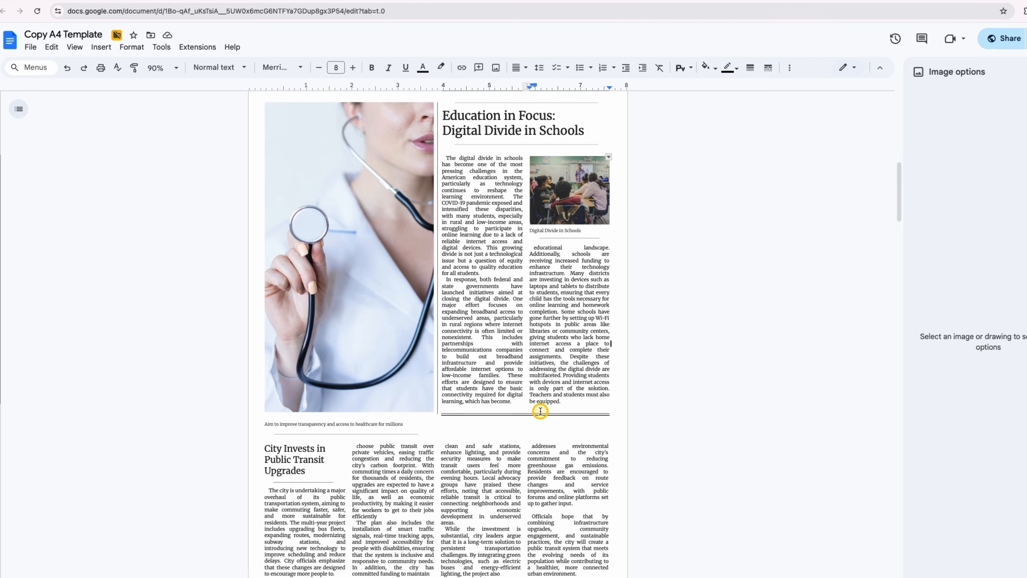
scroll(541, 411, down, 10)
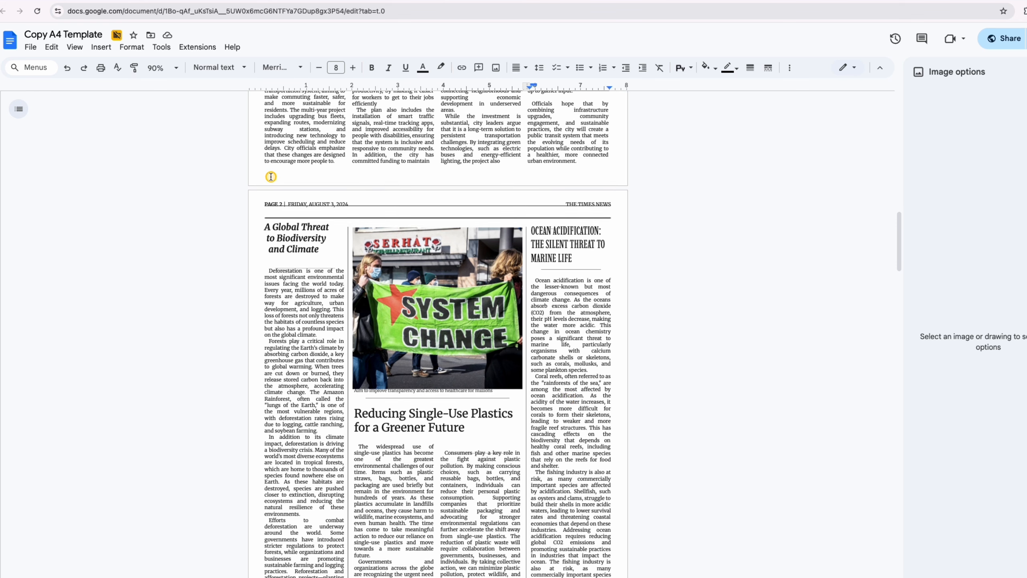
click(271, 177)
key(Return)
scroll(374, 300, down, 2)
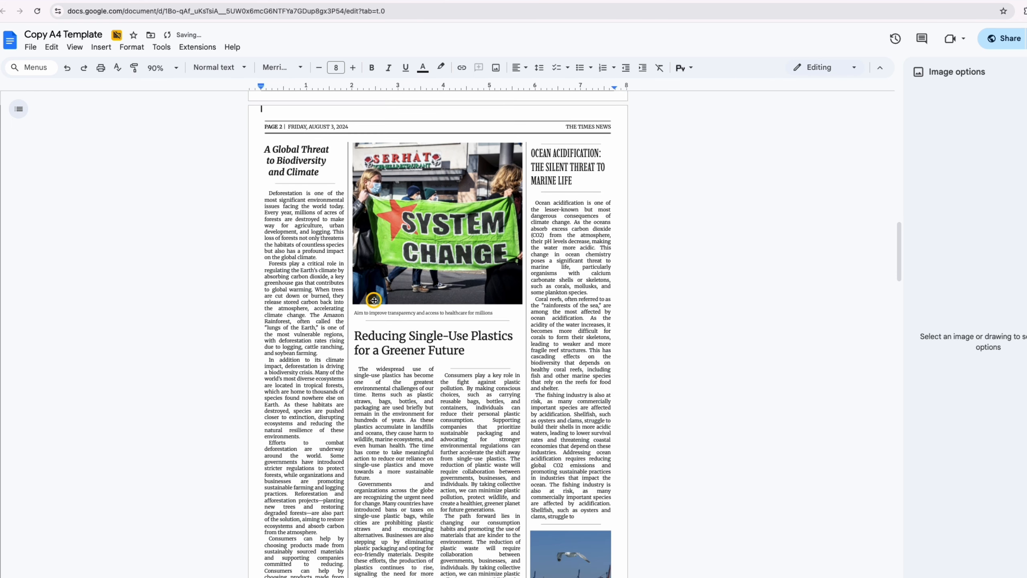
- Select and copy the whole PAGE 3 layout, from its header with the populism article through the lower articles and photo
scroll(400, 332, down, 10)
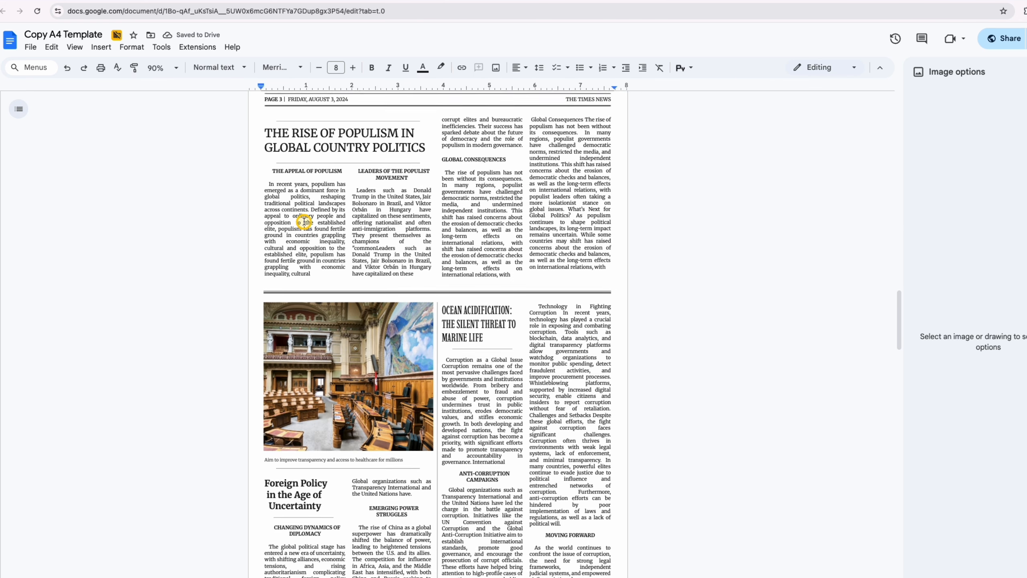
scroll(304, 222, up, 1)
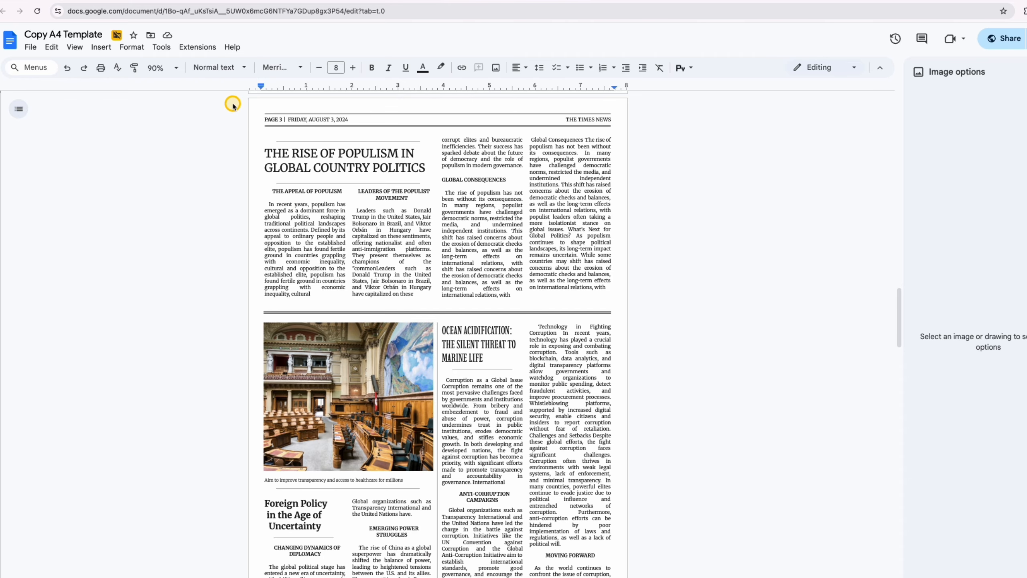
drag(232, 106, 668, 391)
key(super+c)
- Add a new blank page after the last NFL page at the end of the document
scroll(667, 391, down, 8)
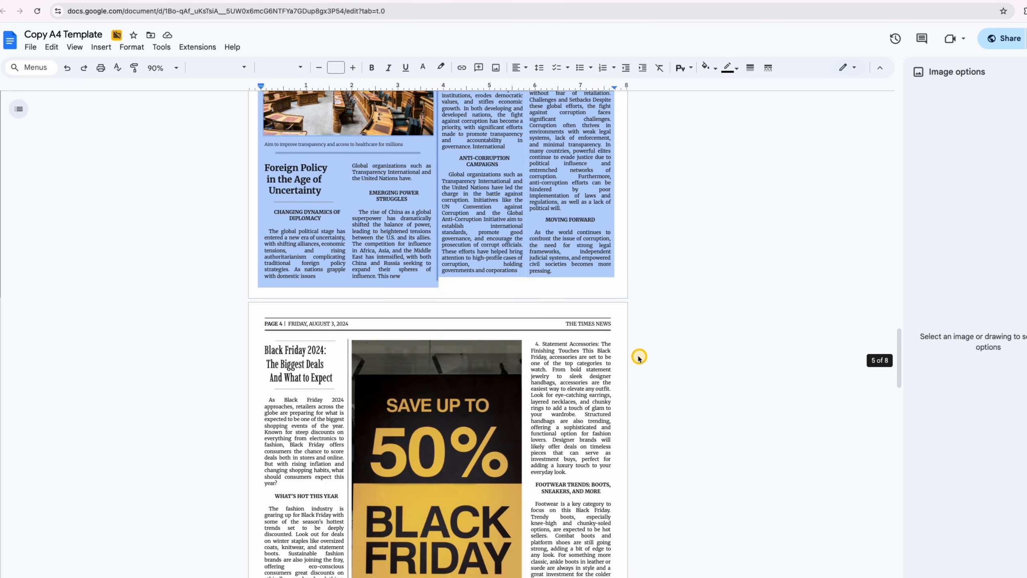
scroll(595, 303, up, 7)
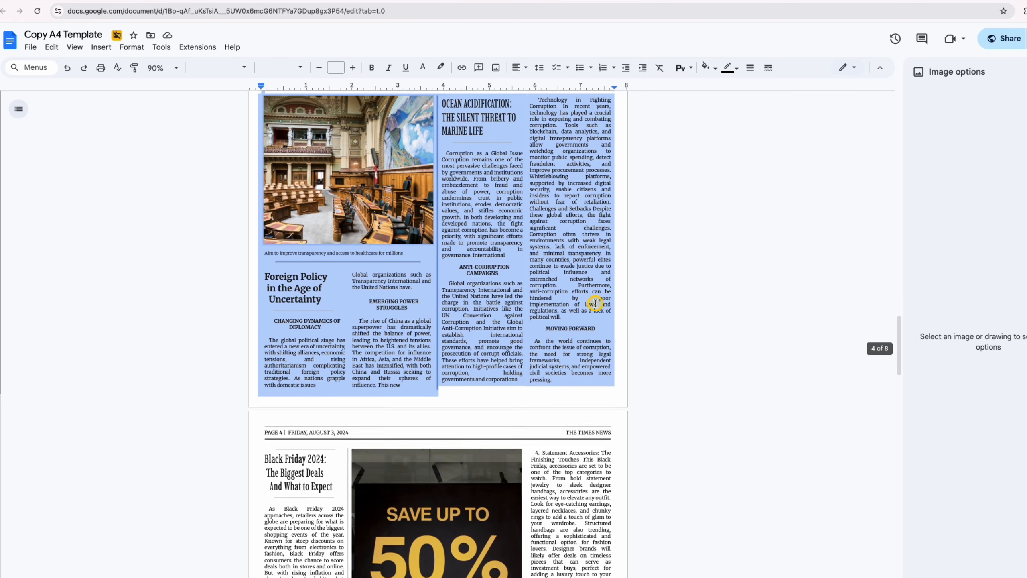
scroll(595, 303, down, 20)
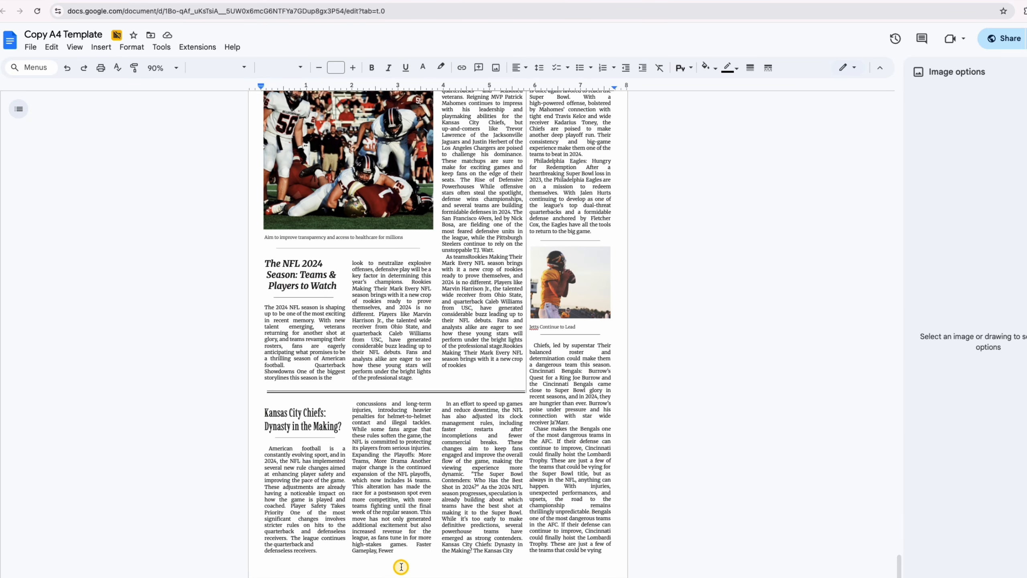
click(401, 566)
scroll(402, 567, down, 2)
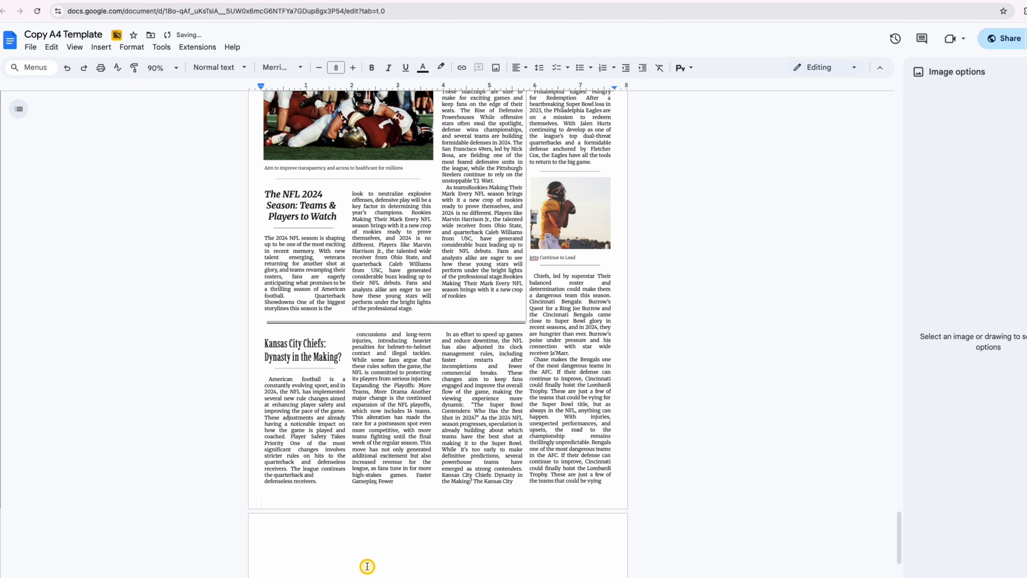
- Paste the copied PAGE 3 layout with the populism article onto the blank page at the end of the document
scroll(331, 526, down, 2)
key(super+v)
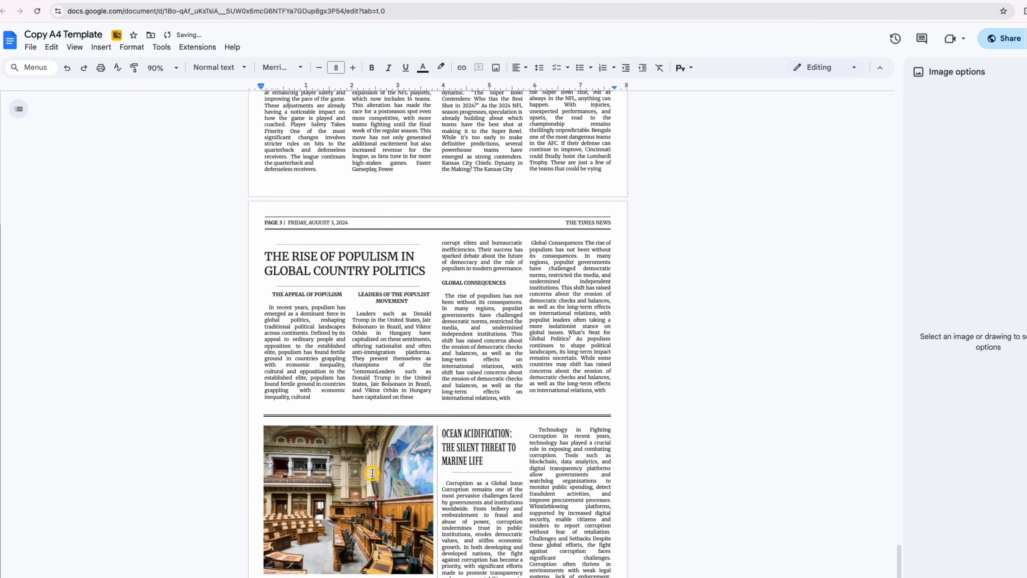
scroll(376, 475, down, 5)
scroll(440, 301, up, 2)
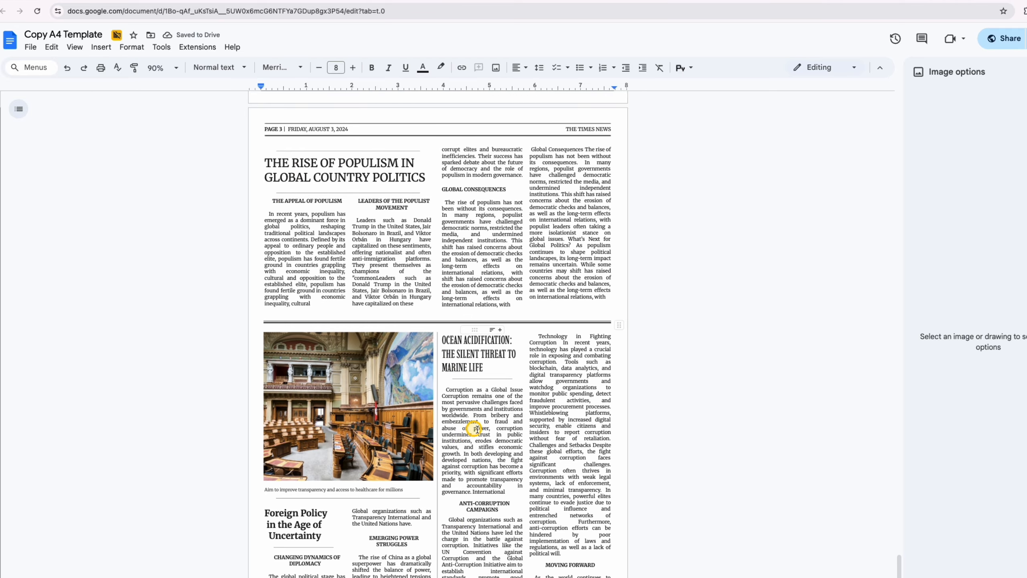
- Delete the entire PAGE 7 content, from its header through the NFL and Kansas City Chiefs articles, including its photos
scroll(478, 430, up, 15)
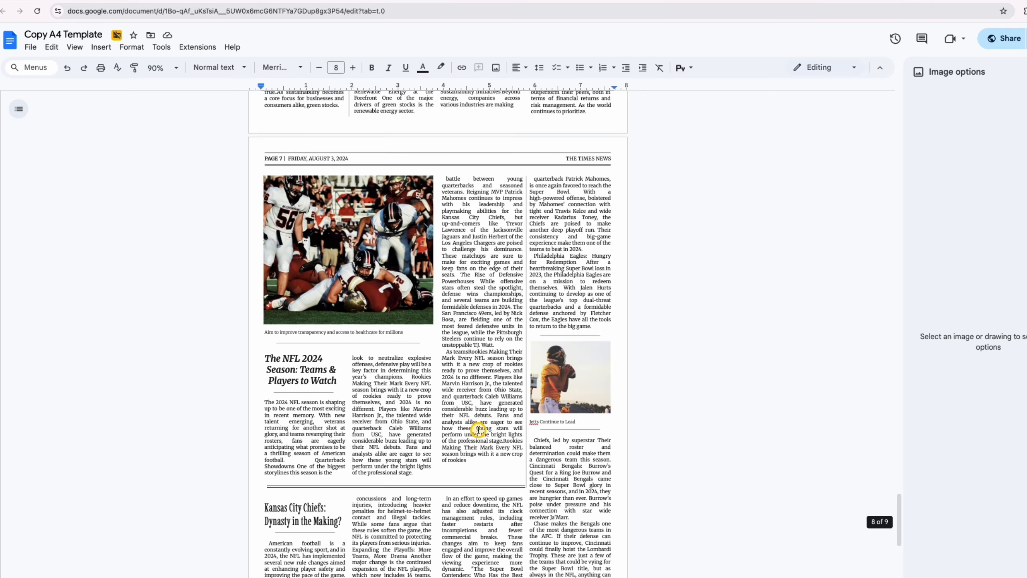
drag(213, 142, 508, 522)
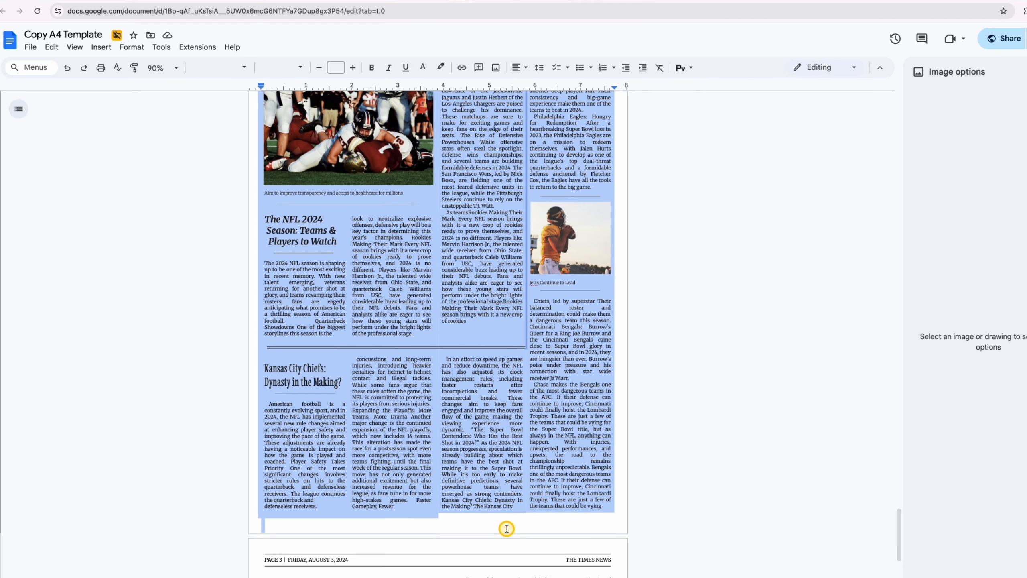
key(BackSpace)
- Review the page order and layout from the green stocks page and the pasted populism page back to the front page
scroll(443, 367, up, 2)
scroll(443, 367, up, 1)
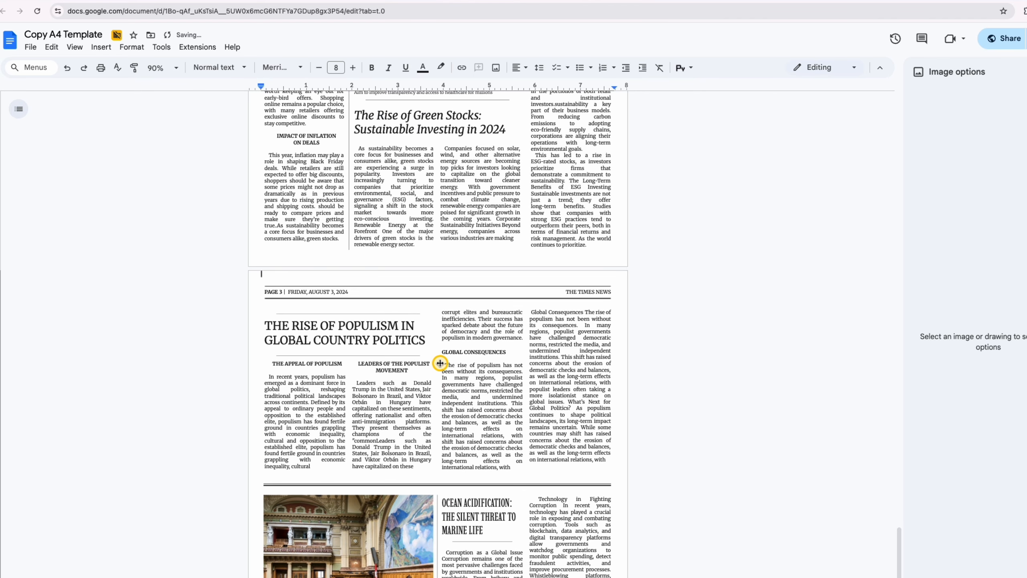
scroll(440, 364, up, 5)
click(440, 364)
scroll(619, 450, down, 3)
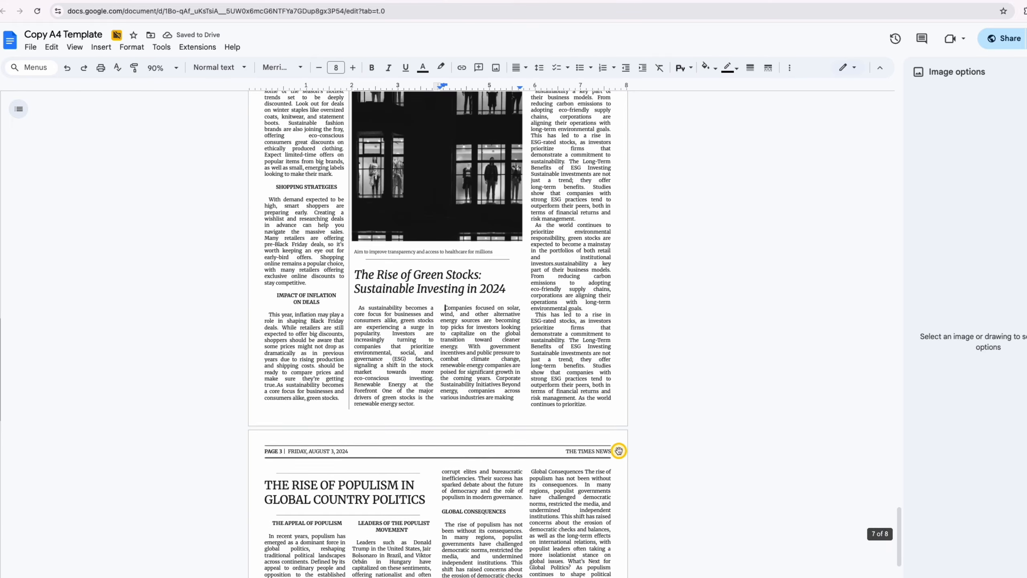
scroll(619, 450, down, 8)
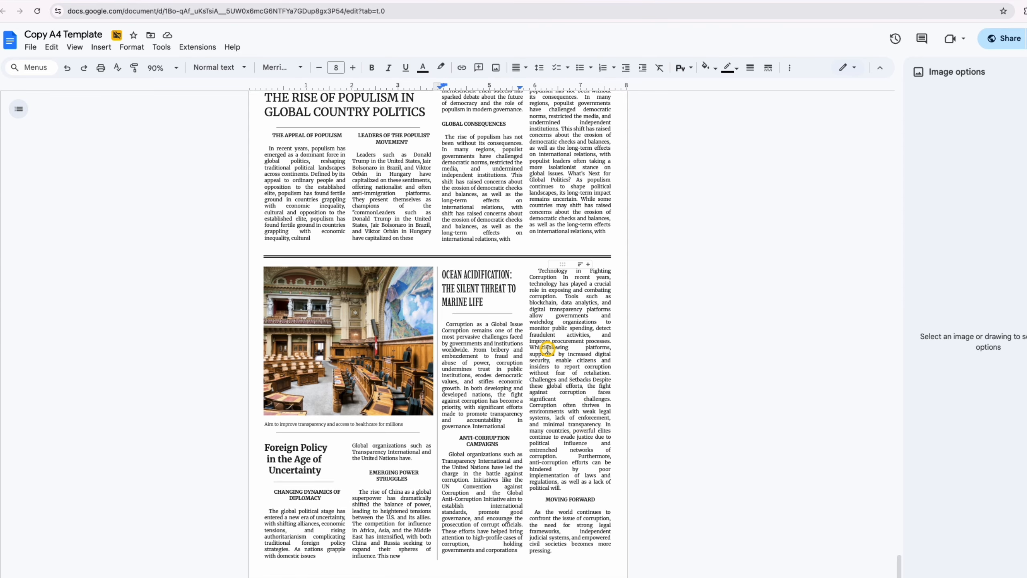
scroll(547, 348, up, 15)
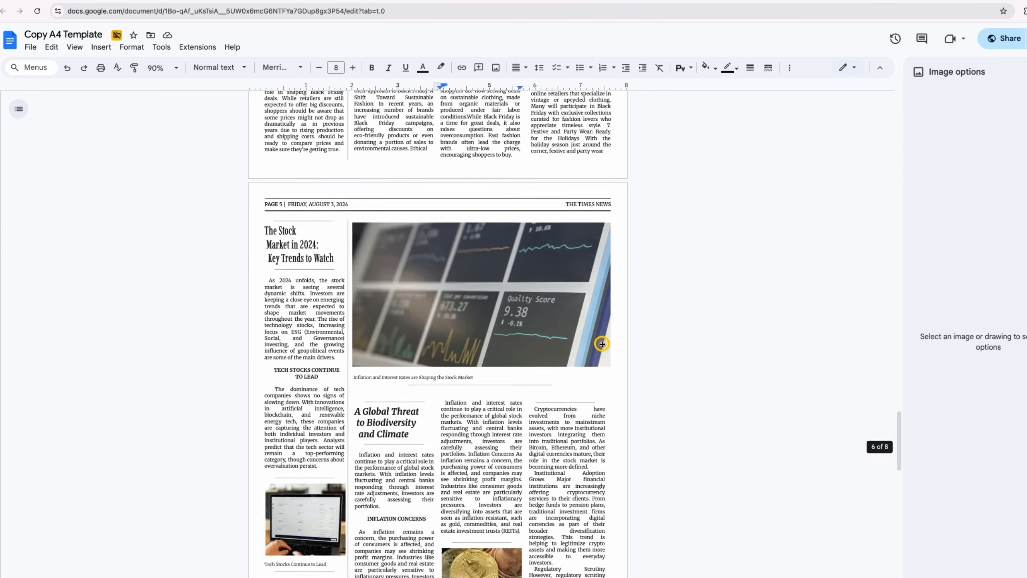
scroll(602, 343, up, 20)
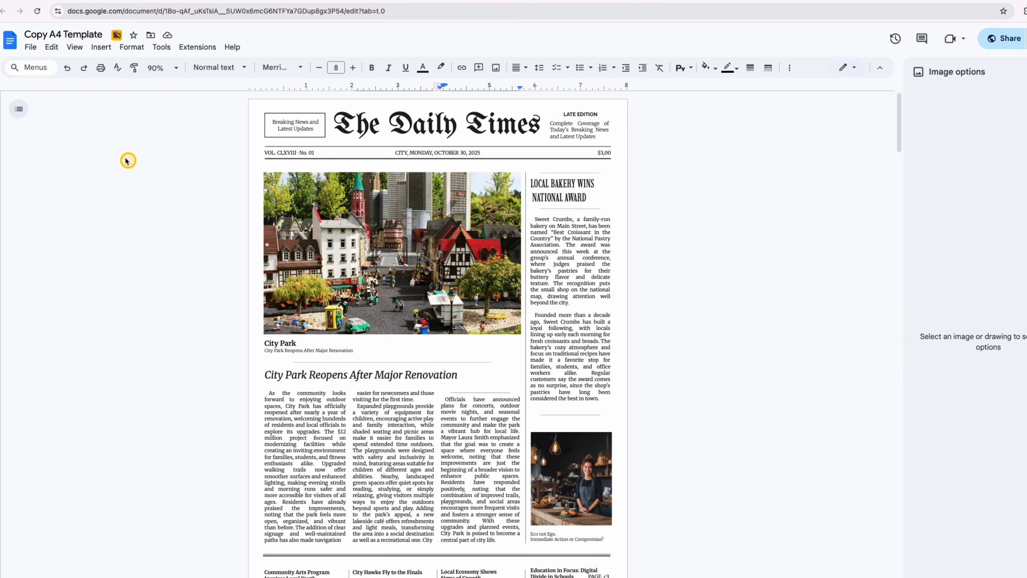
- Look through the file formats available for downloading the newspaper, including PDF Document (.pdf), without choosing one
click(31, 47)
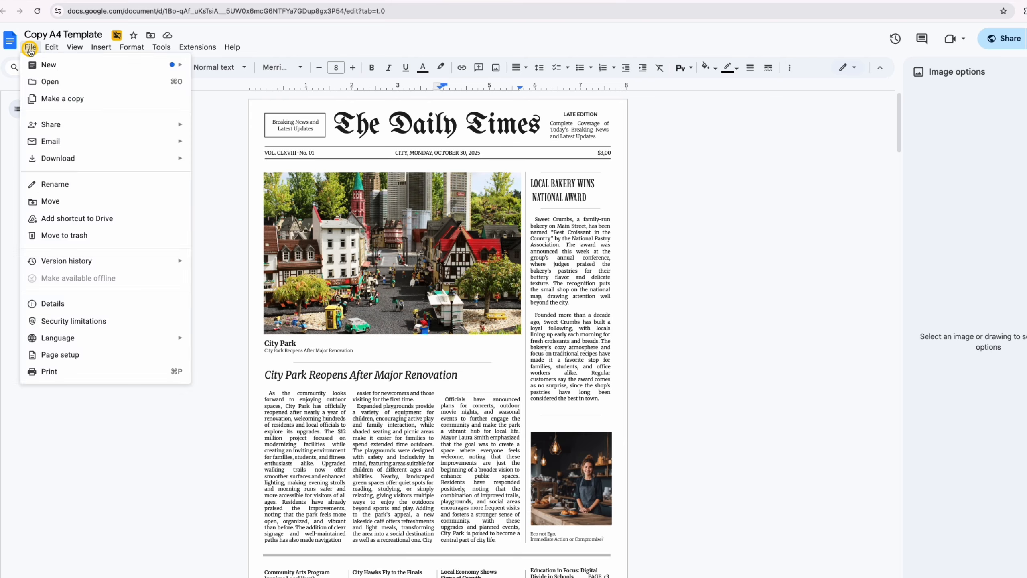
mouse_move(99, 158)
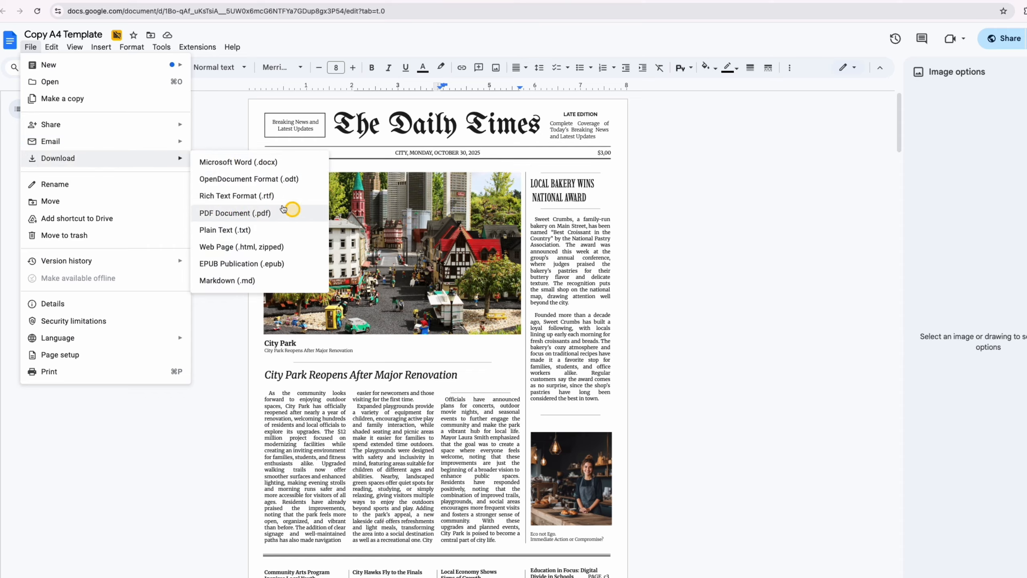
click(227, 381)
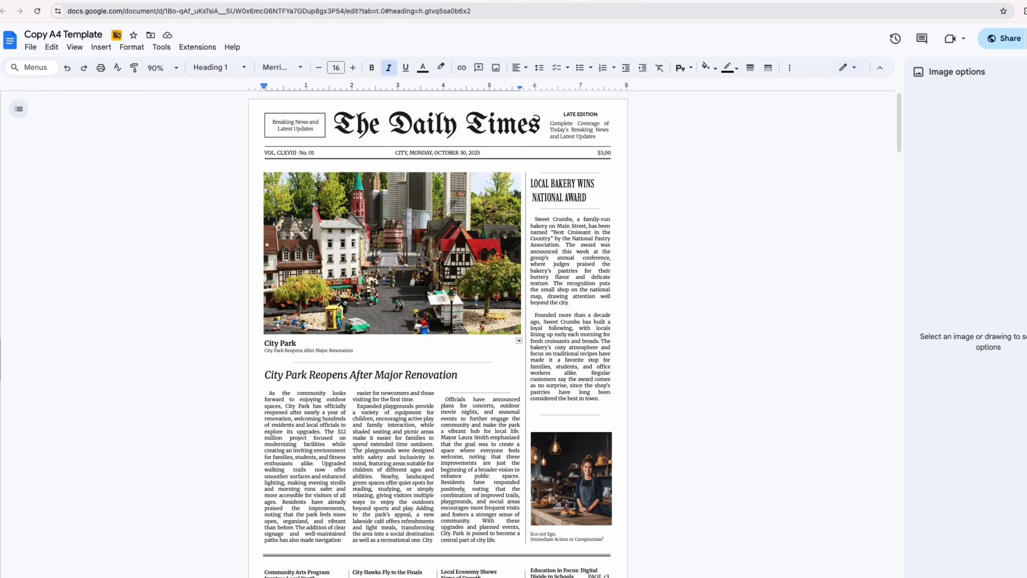
- Close the image options sidebar so the newspaper has the full editing area
click(1025, 71)
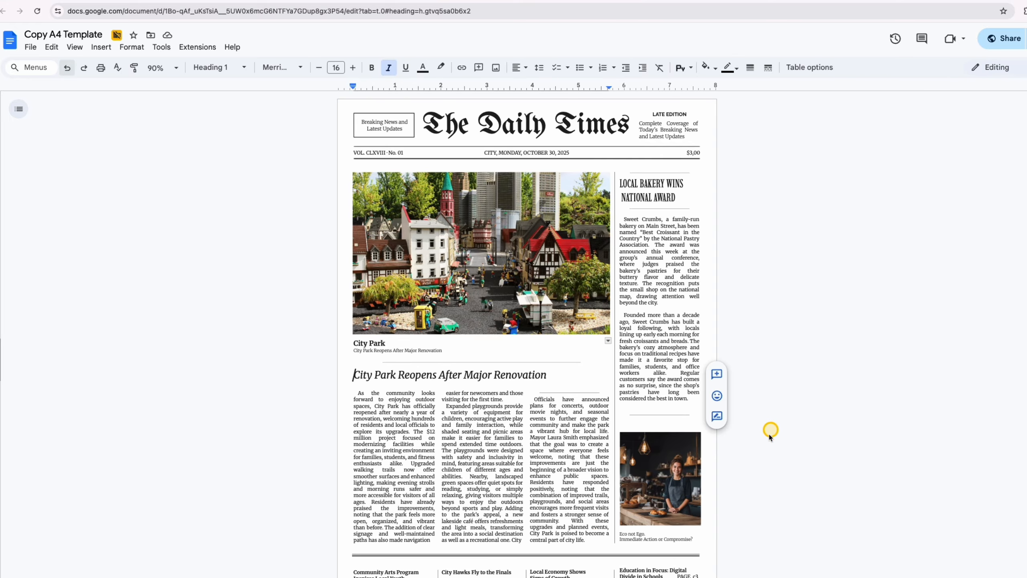